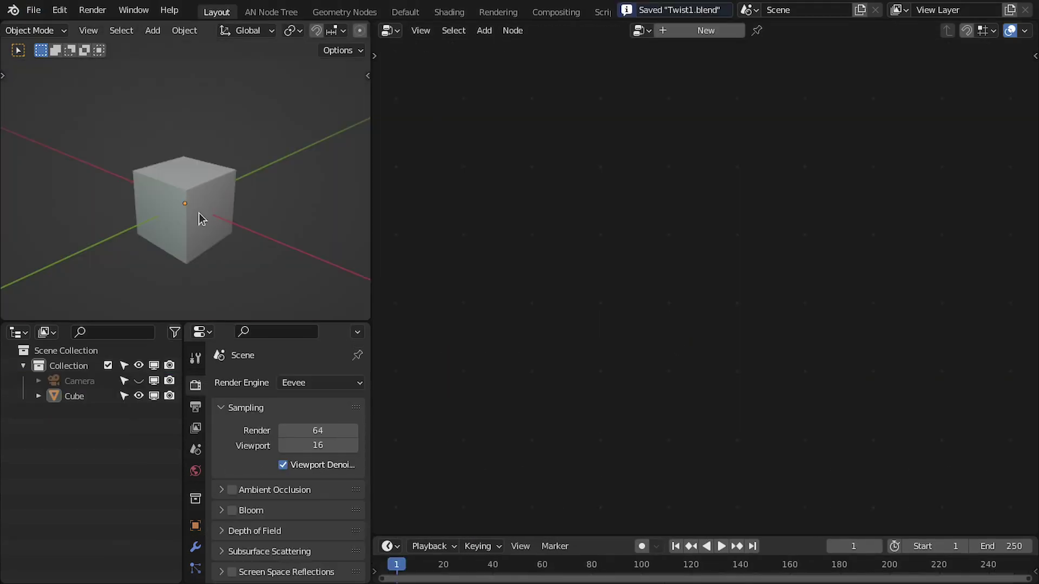
Delete the default cube from the scene.
click(200, 211)
key(x)
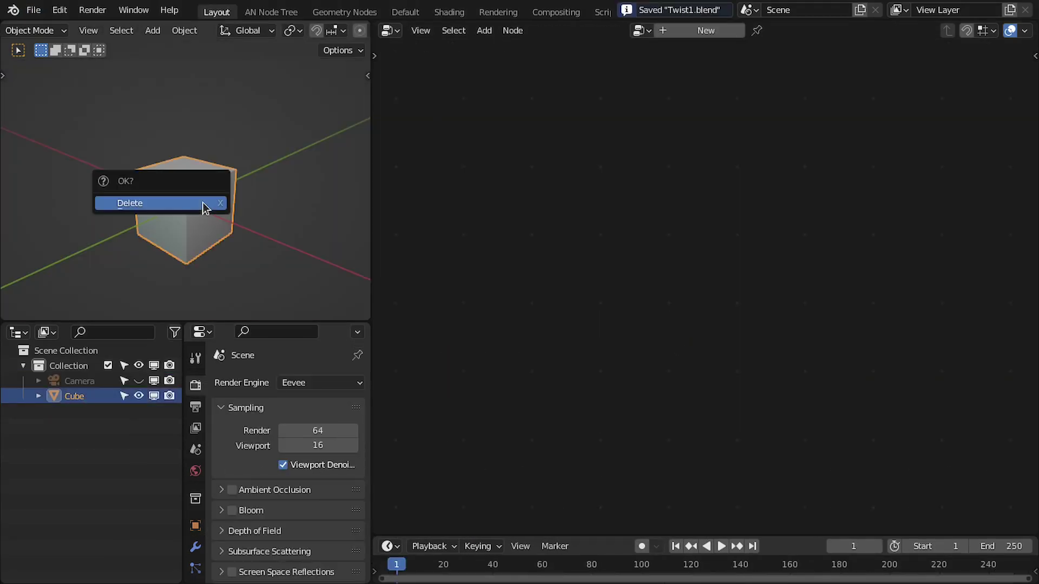
click(205, 206)
Add a Bezier circle to the scene and enlarge the 3D viewport to full size.
middle_drag(161, 205, 222, 217)
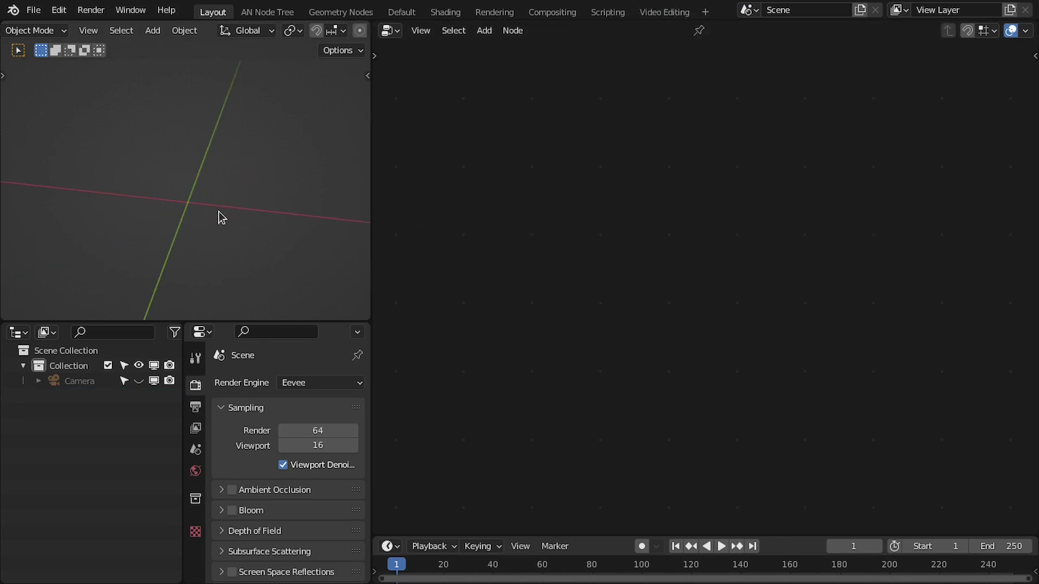
key(shift+a)
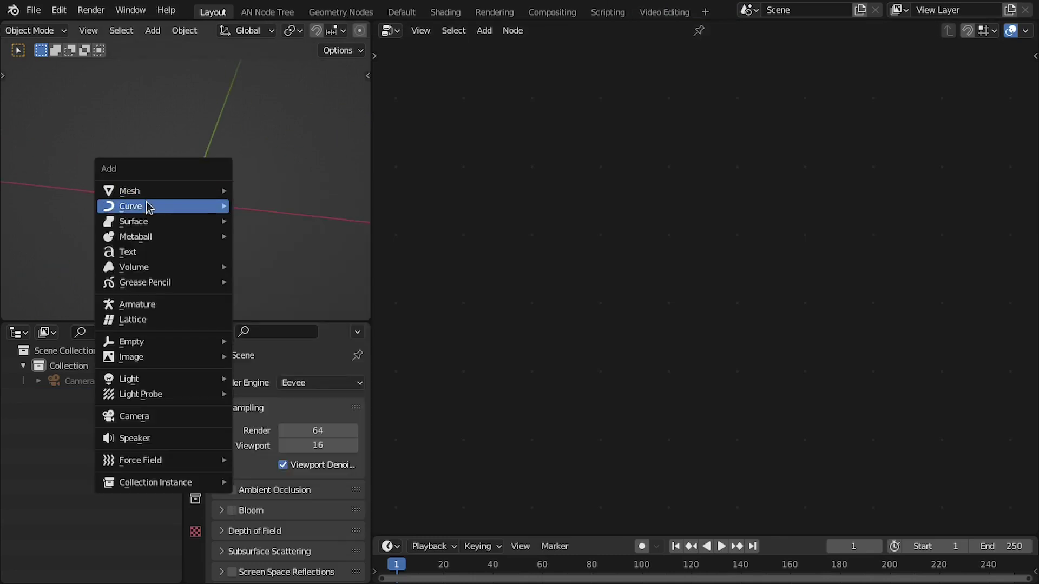
mouse_move(146, 206)
click(265, 220)
middle_drag(239, 234, 205, 222)
key(ctrl+space)
middle_drag(445, 355, 521, 388)
middle_drag(451, 416, 607, 383)
In Edit Mode, move one control point of the Bezier circle vertically along Z and rotate its handles.
key(Tab)
click(649, 370)
key(g)
key(z)
click(502, 346)
middle_drag(501, 346, 659, 343)
key(r)
click(763, 365)
Rotate another control point of the circle about X and move a further point vertically along Z.
click(471, 309)
key(r)
key(x)
click(432, 376)
click(311, 339)
middle_drag(311, 338, 355, 339)
key(g)
key(z)
click(357, 377)
Move one more control point along Z to finish the wavy closed loop, and return to Object Mode in the normal layout.
middle_drag(358, 377, 521, 371)
click(494, 352)
key(g)
key(z)
click(536, 376)
key(Tab)
key(KP_0)
key(ctrl+space)
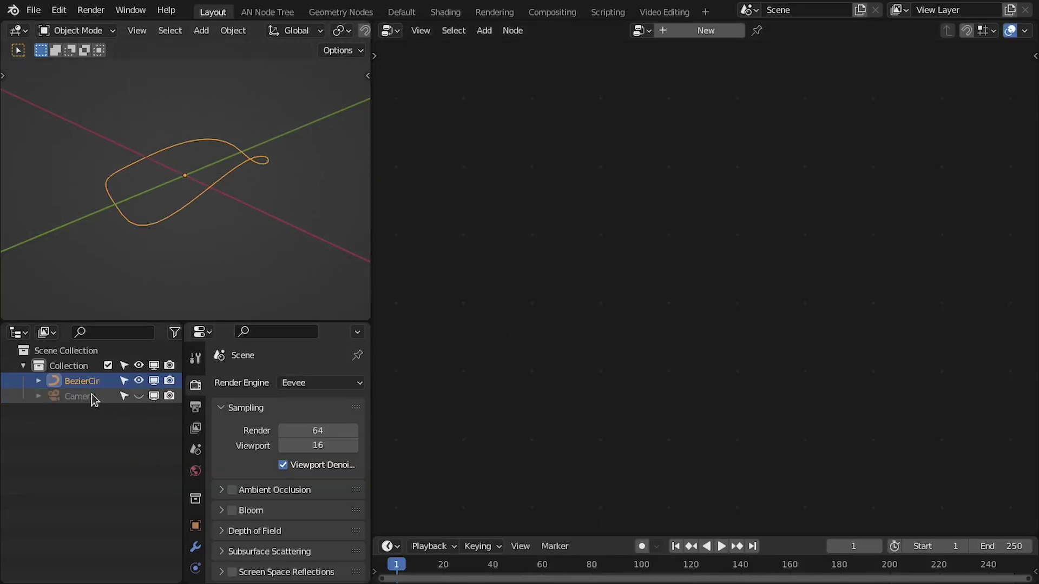
Set the Bezier circle's preview resolution to 64.
scroll(195, 503, down, 4)
click(195, 518)
click(316, 448)
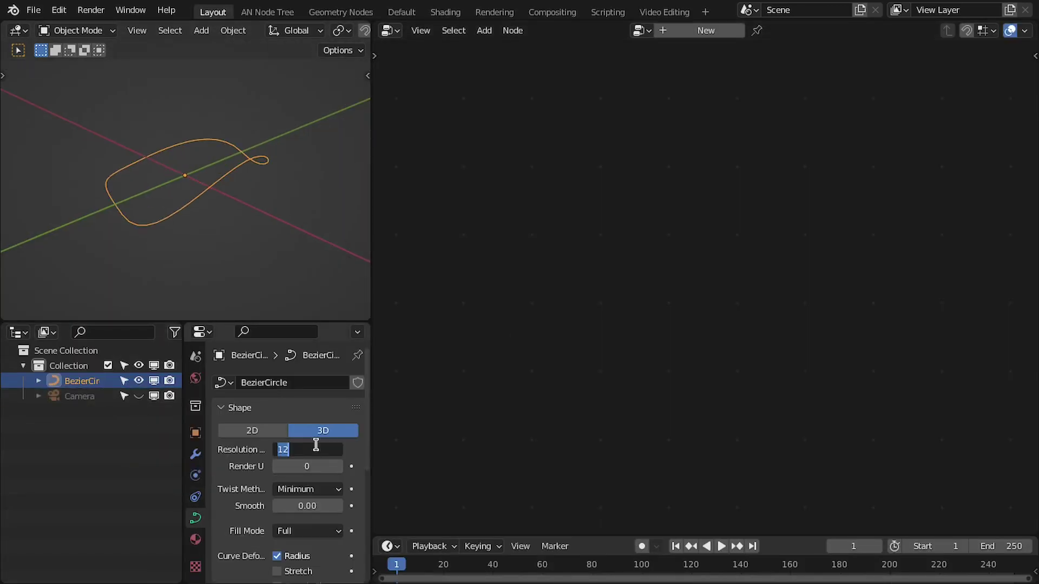
text(64)
key(Return)
Select and unhide the camera, look through it in the enlarged viewport, and show the view settings.
click(95, 396)
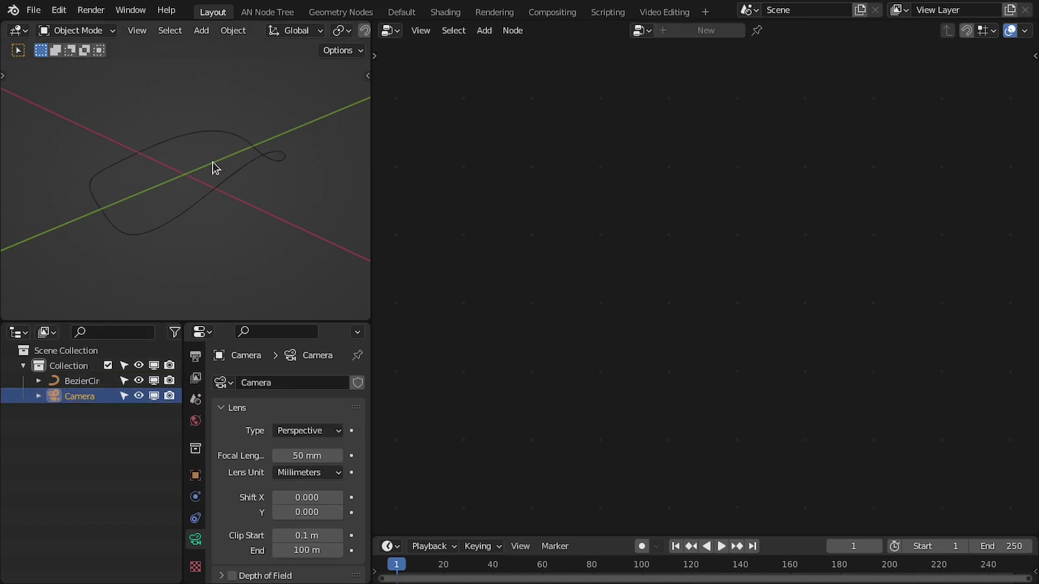
key(ctrl+space)
key(KP_0)
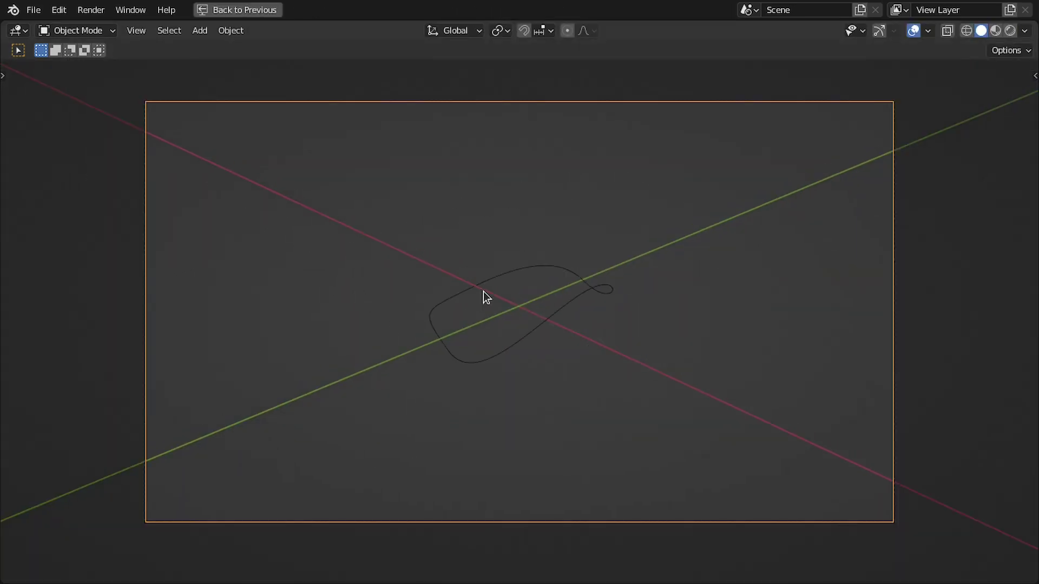
scroll(485, 294, down, 2)
key(n)
click(1029, 146)
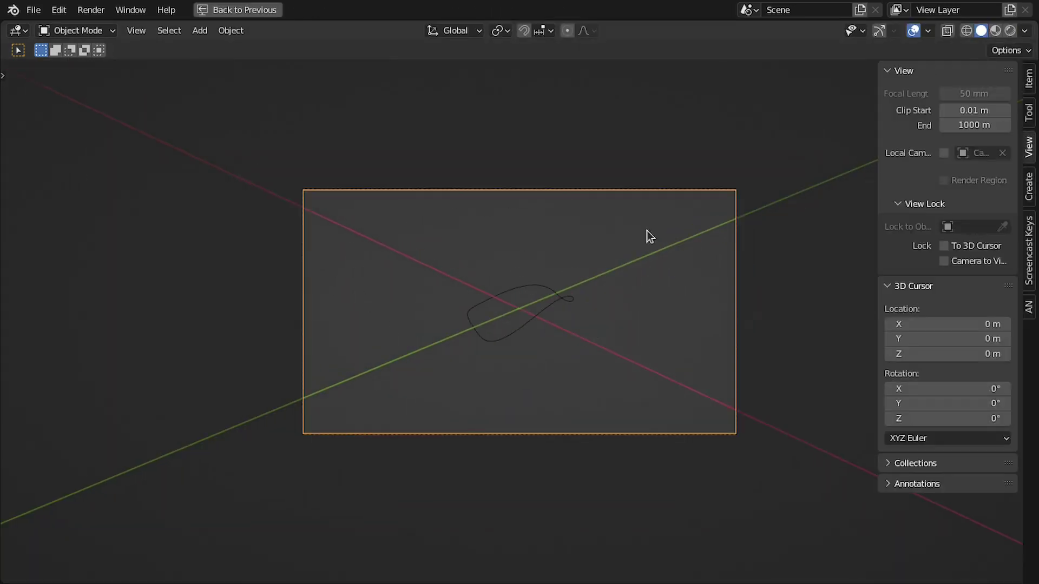
Clear the camera's rotation and location, rotate it 90° about X, and move it back along Y to frame the curve.
key(alt+r)
key(alt+g)
text(rx90)
key(Return)
key(g)
key(y)
click(567, 215)
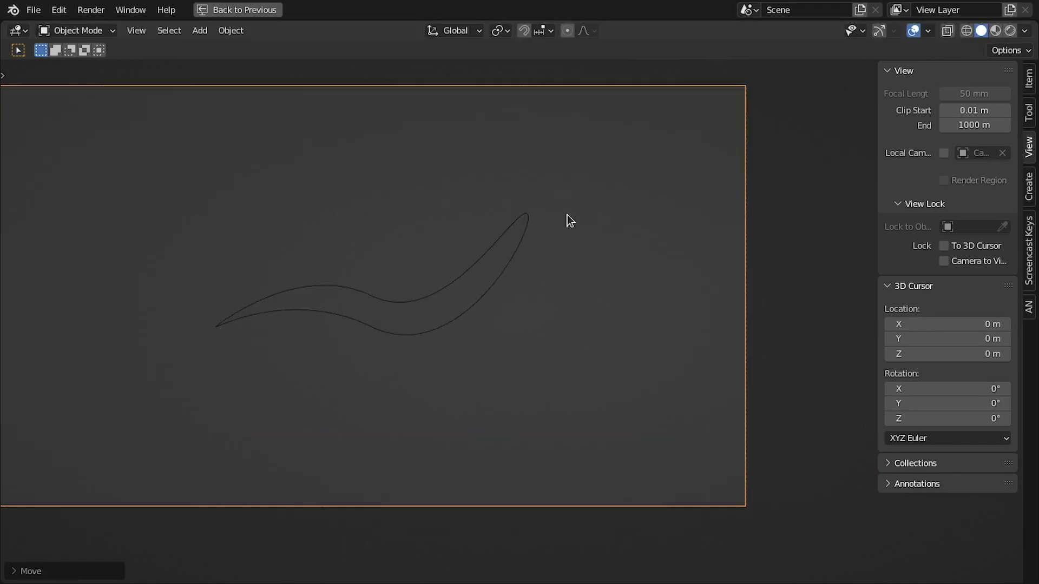
Select the Bezier curve, rotate it freely to a pleasing angle in the camera view, and restore the normal layout.
click(529, 253)
scroll(615, 240, down, 2)
key(r)
key(r)
click(681, 170)
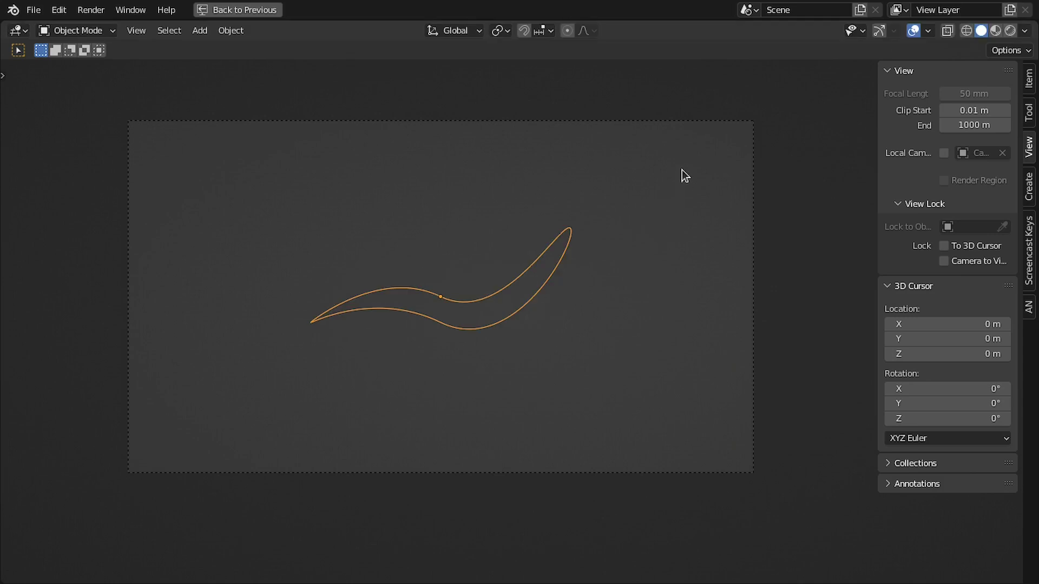
key(r)
click(694, 251)
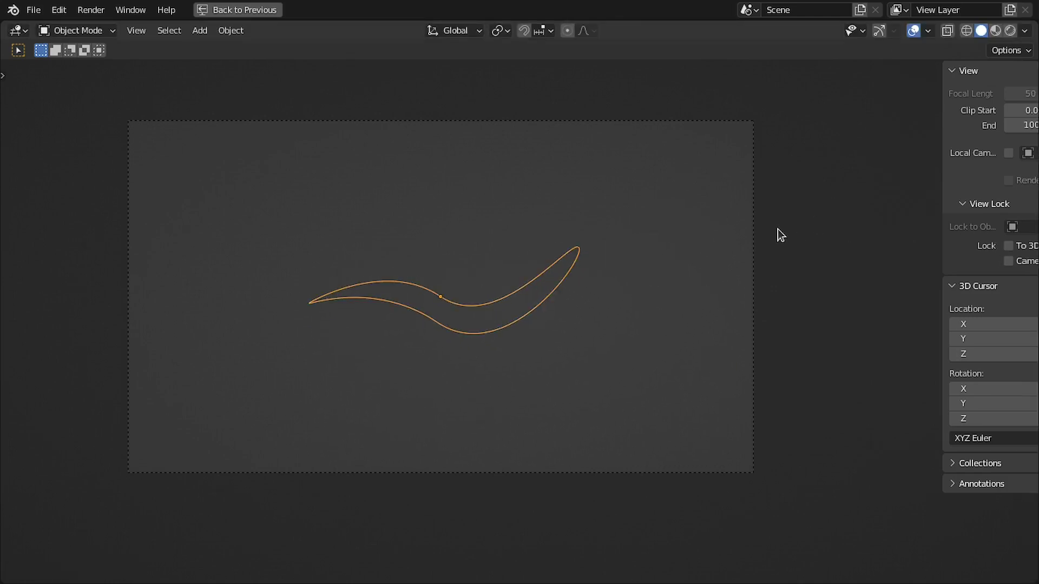
key(ctrl+space)
Add a Geometry Nodes modifier with a new node group to the Bezier curve.
click(195, 496)
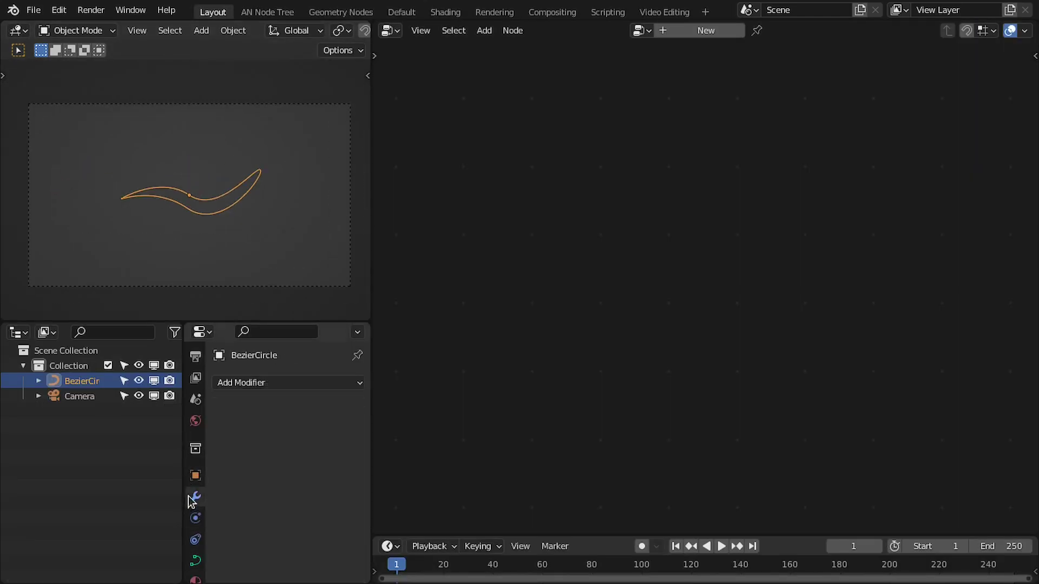
click(264, 383)
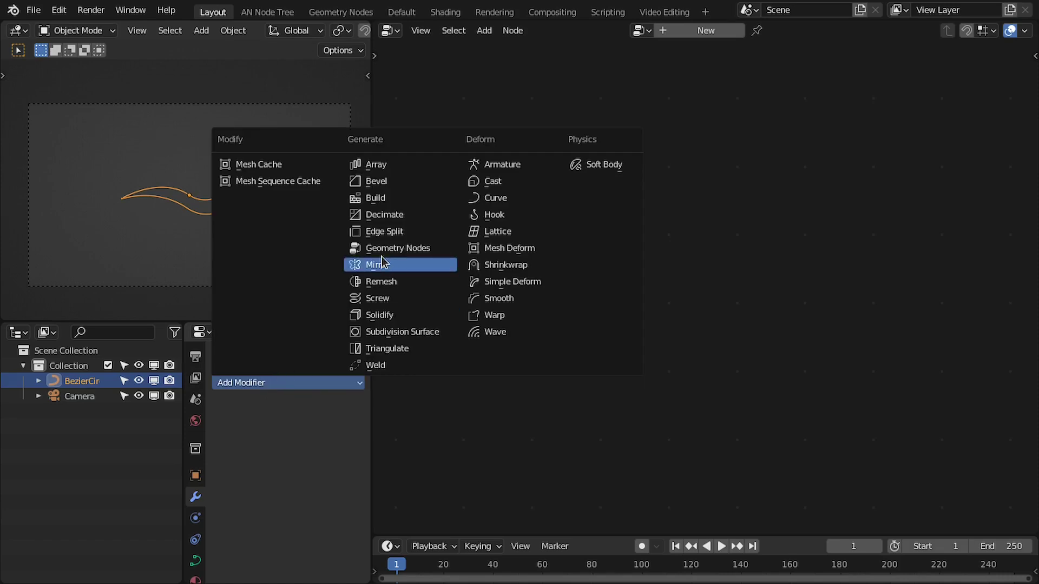
click(423, 249)
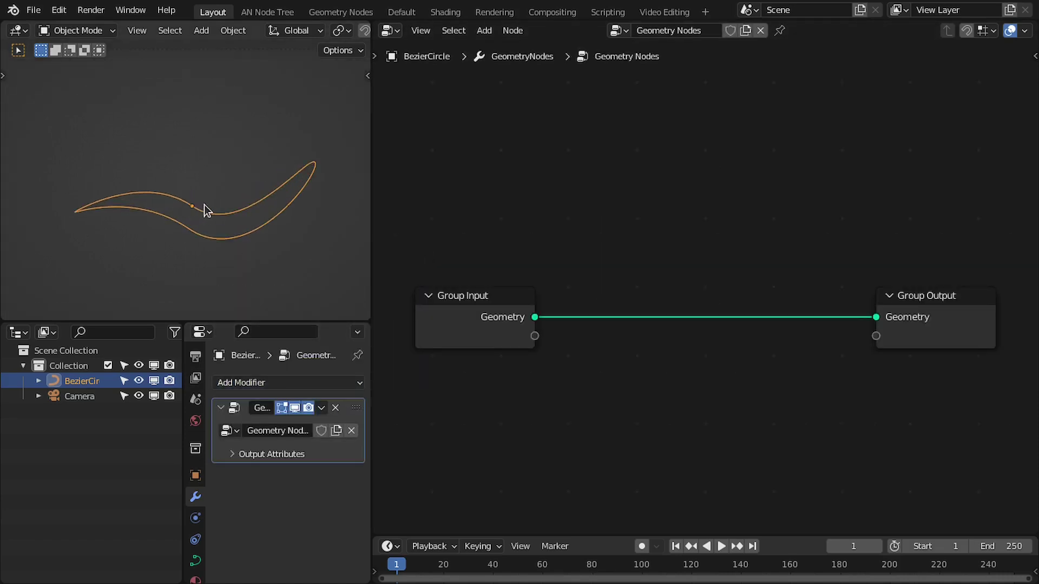
Insert a Resample Curve node on the link between Group Input and Group Output.
scroll(204, 204, up, 3)
scroll(695, 276, down, 1)
middle_drag(617, 276, 609, 171)
key(shift+s)
mouse_move(610, 174)
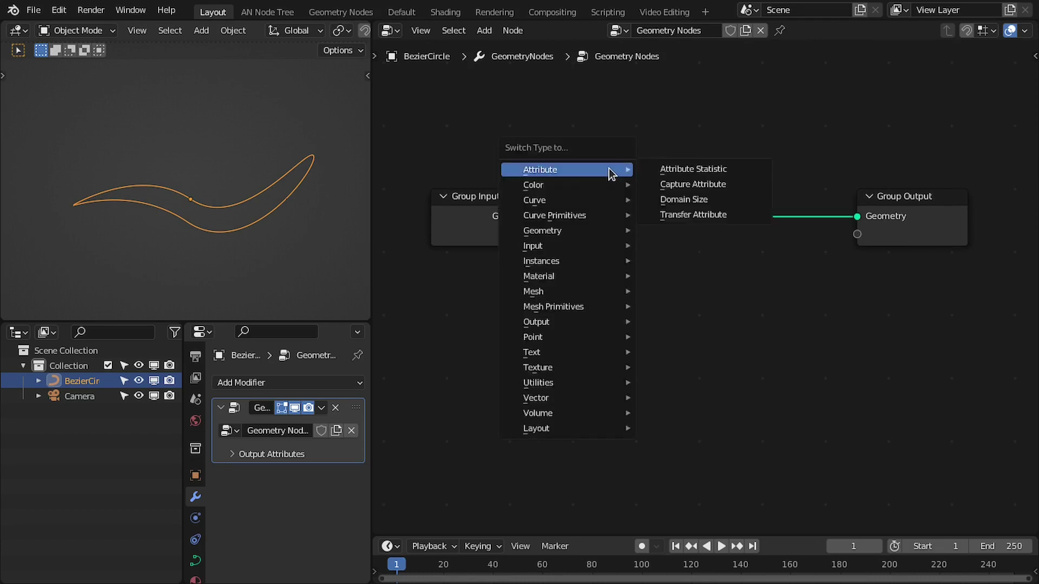
key(shift+a)
click(538, 100)
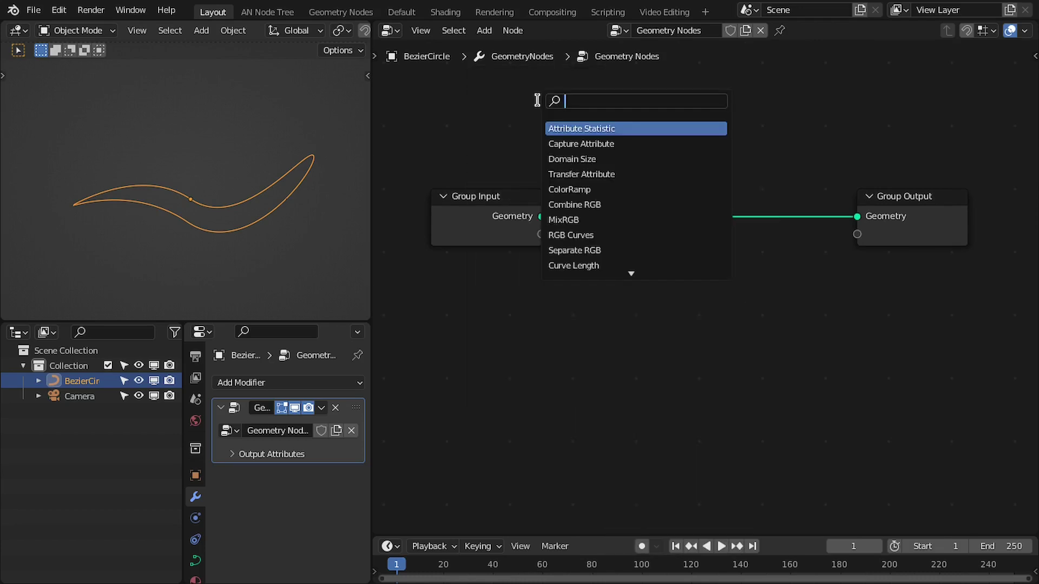
text(resam)
key(Return)
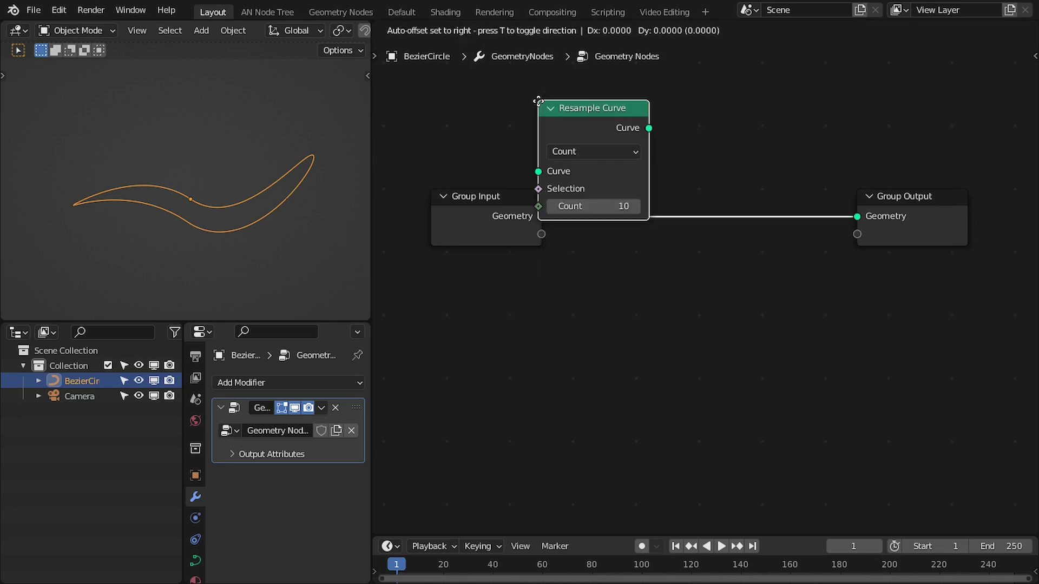
click(610, 172)
drag(637, 201, 597, 216)
Switch the Resample Curve node to Length mode with a length of 0.05 m.
click(627, 241)
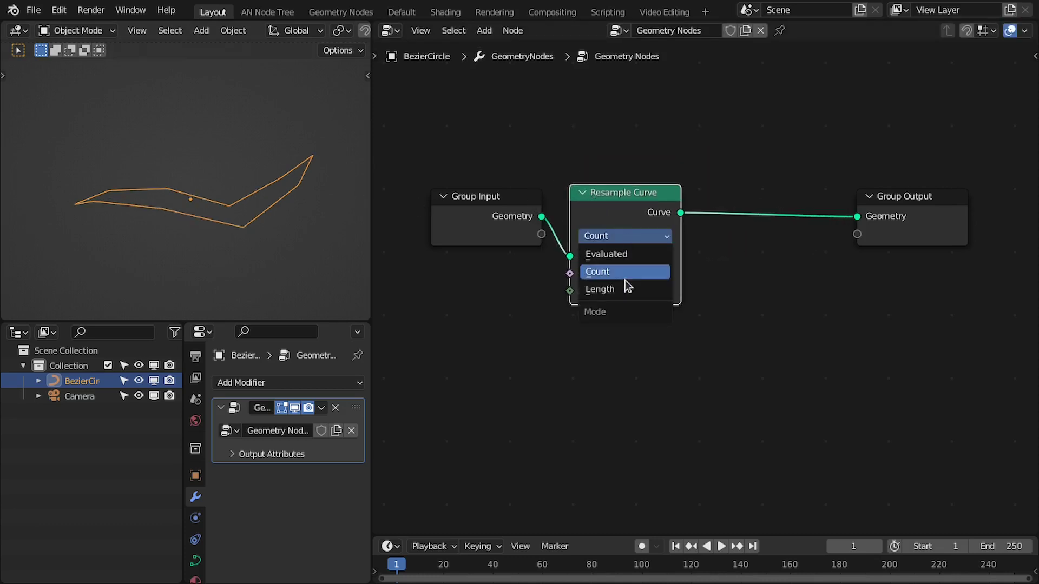
click(622, 289)
click(639, 291)
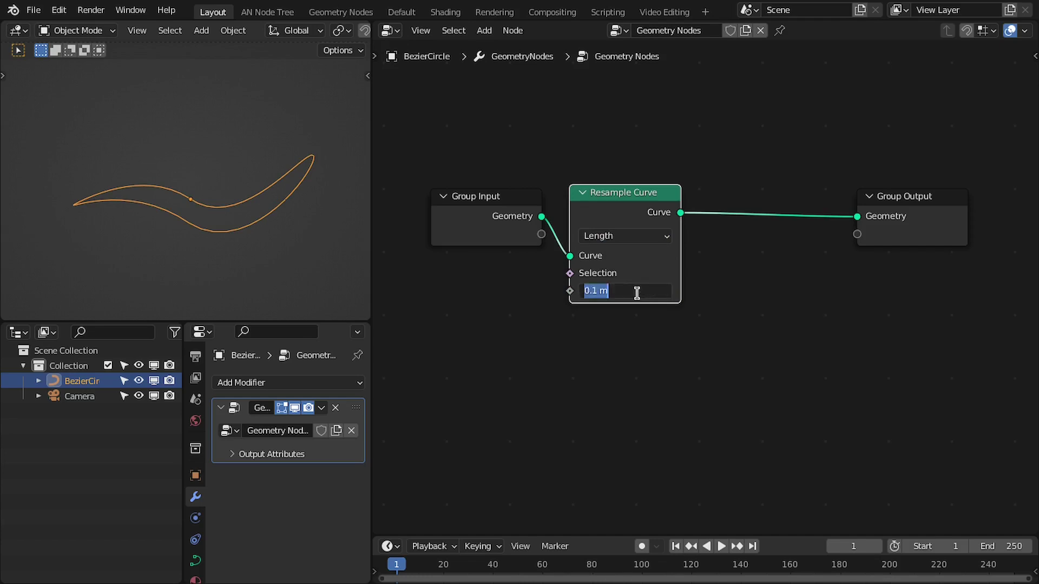
key(Return)
Nudge the Resample Curve node and move Group Output farther away to make room for more nodes.
drag(629, 199, 632, 210)
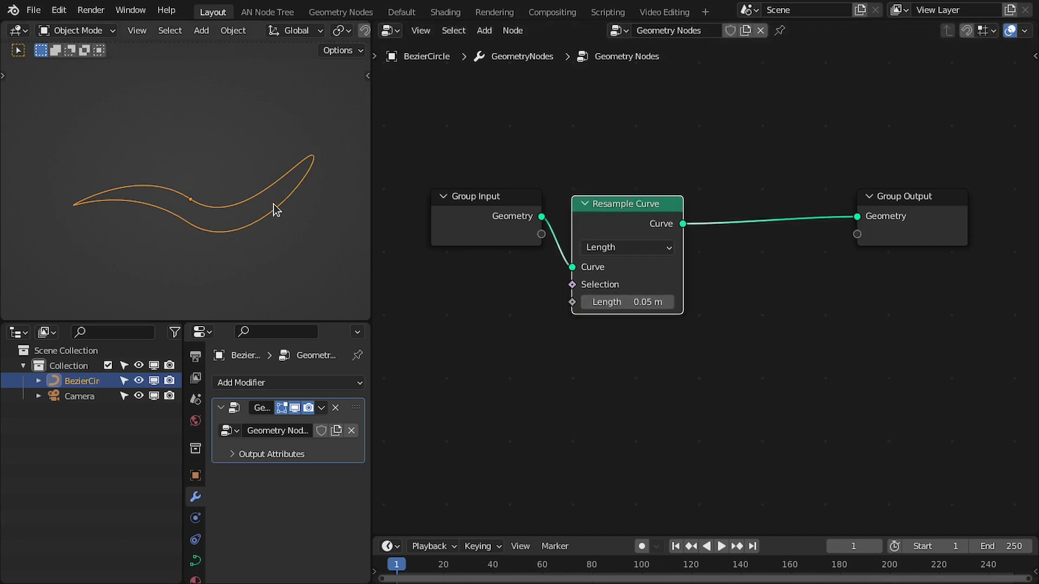
drag(903, 223, 972, 233)
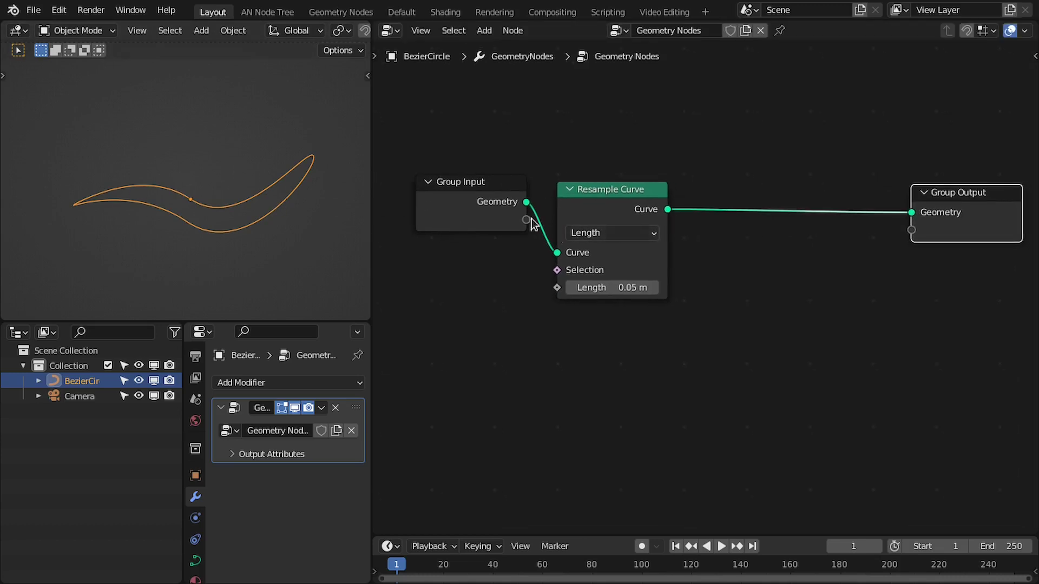
middle_drag(714, 205, 696, 164)
click(577, 165)
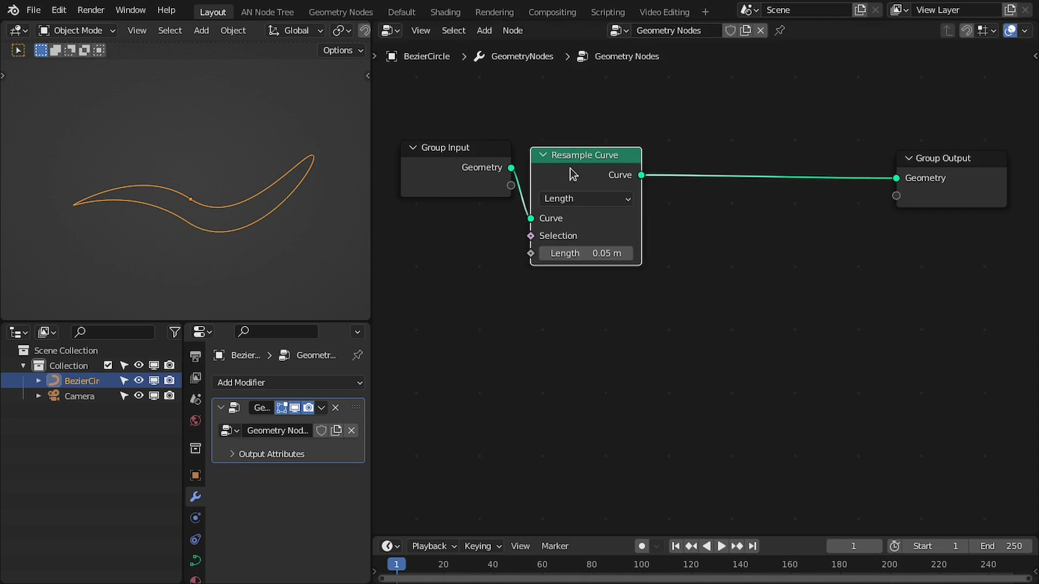
middle_drag(700, 211, 701, 206)
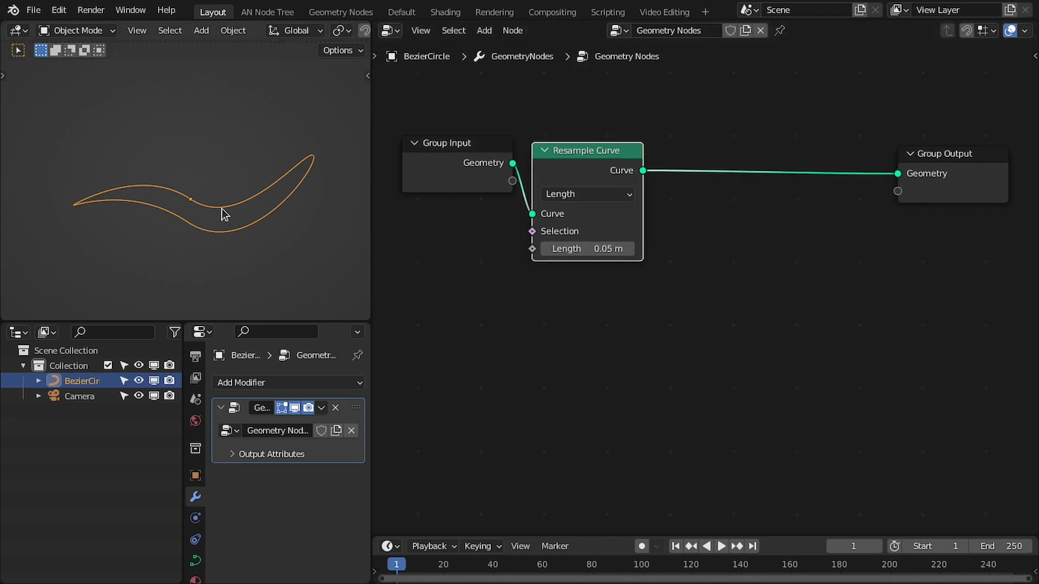
Insert a Curve to Mesh node between Resample Curve and Group Output.
key(shift+a)
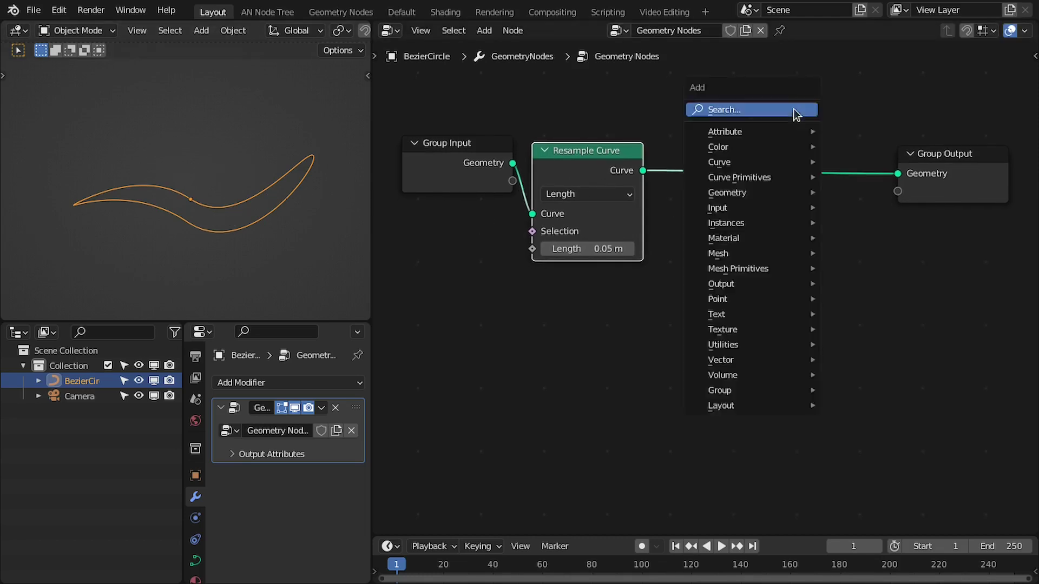
click(793, 111)
text(curve to)
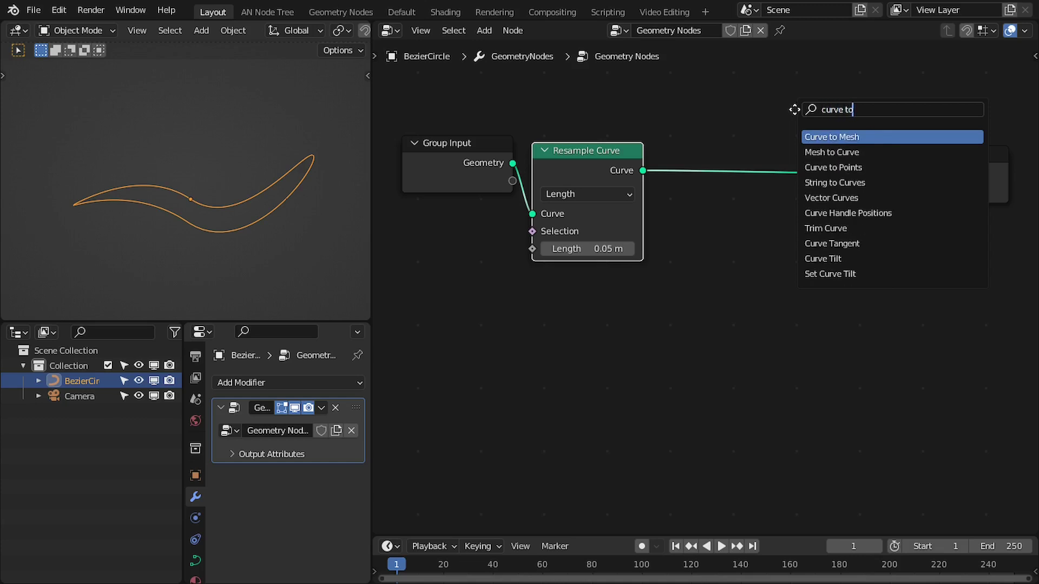
key(Return)
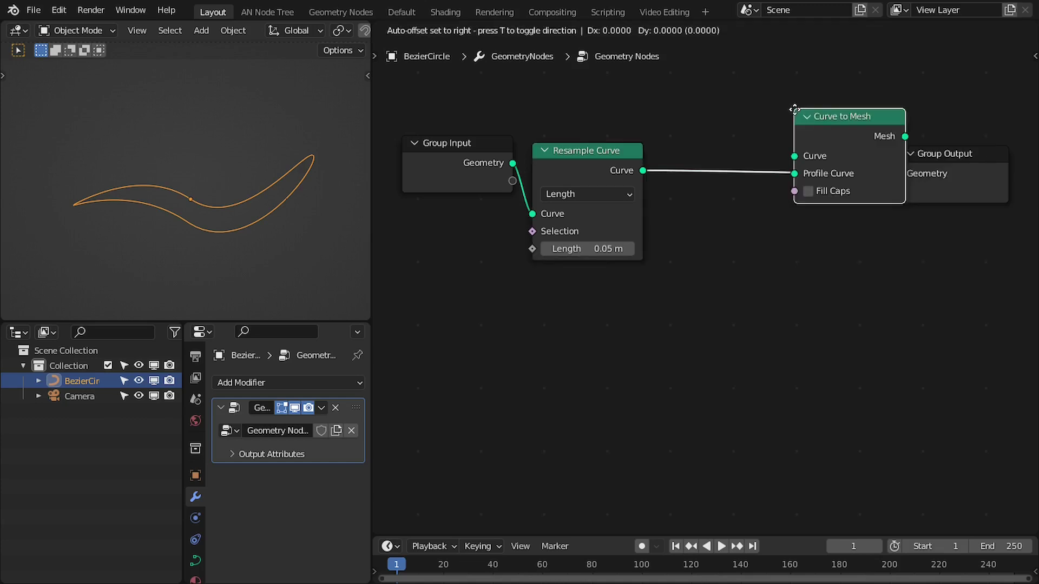
click(763, 131)
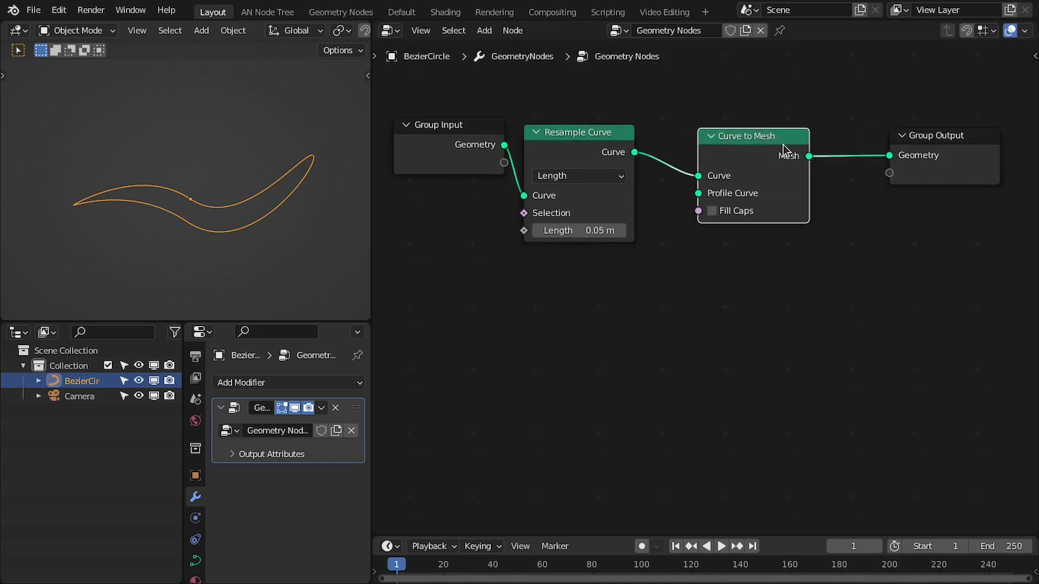
Add a Curve Circle node below the Resample Curve node.
ctrl+scroll(795, 160, left, 3)
key(shift+a)
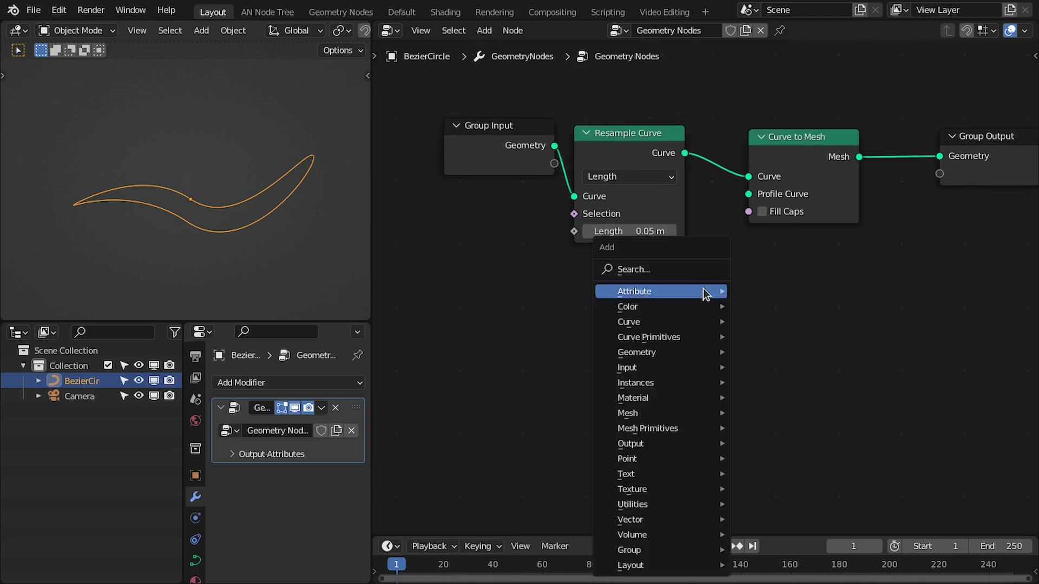
click(670, 272)
text(cirv)
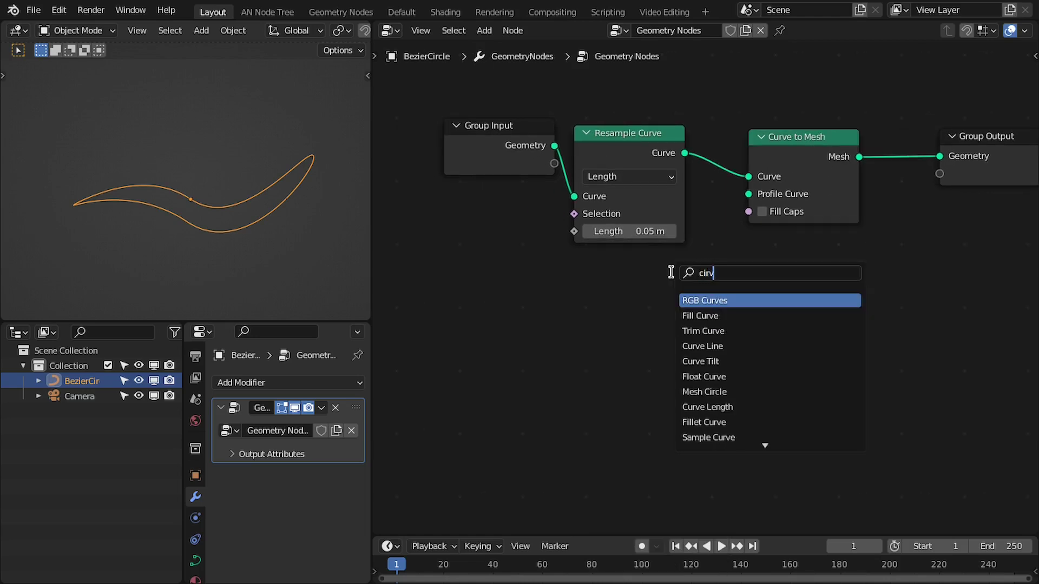
key(BackSpace)
key(BackSpace)
key(BackSpace)
key(BackSpace)
text(curve ci)
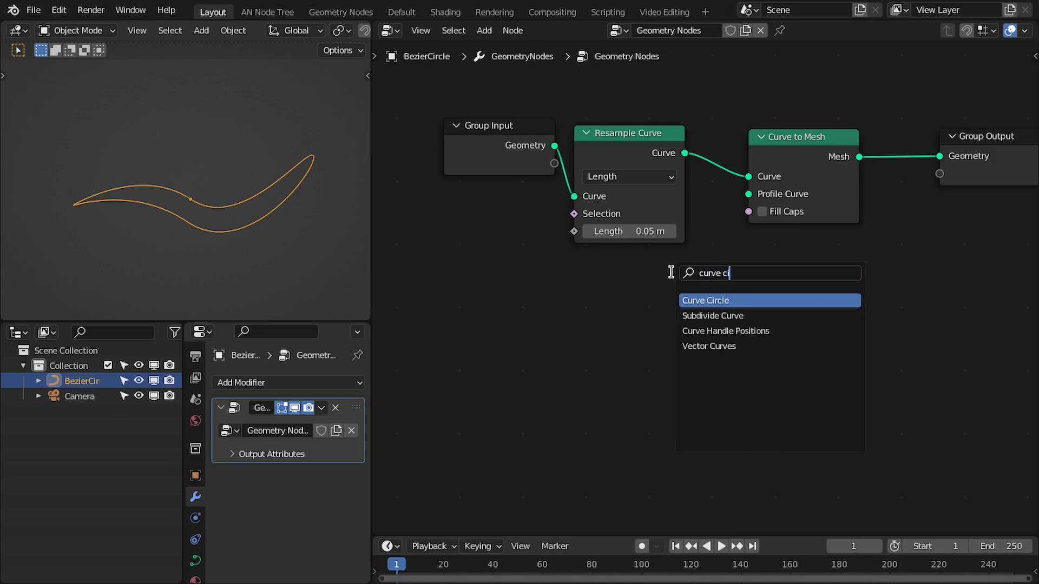
key(Return)
click(605, 309)
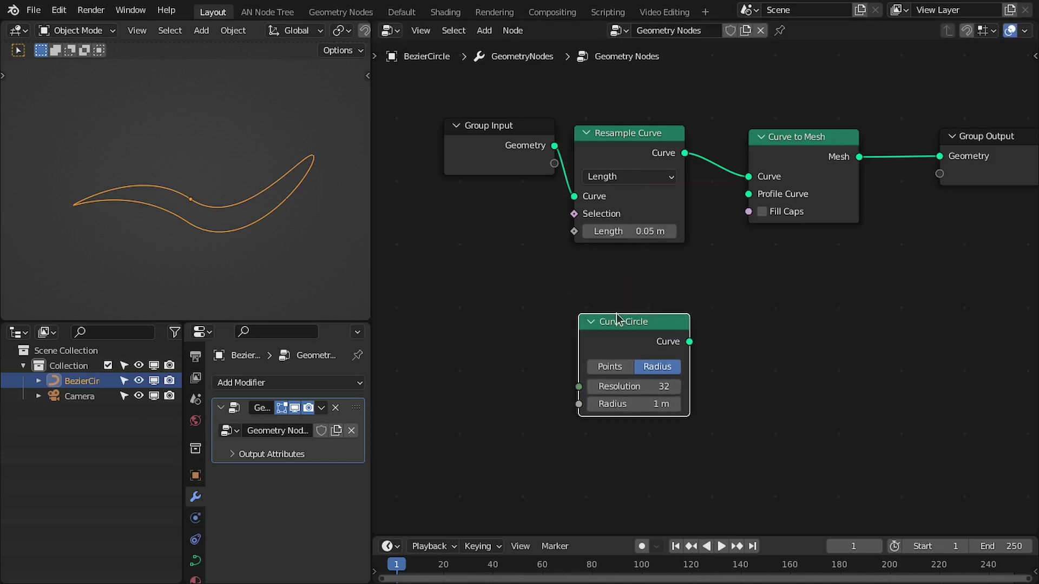
Connect the Curve Circle's output to the Profile Curve input of Curve to Mesh.
drag(652, 341, 752, 196)
middle_drag(739, 283, 699, 243)
middle_drag(721, 169, 738, 207)
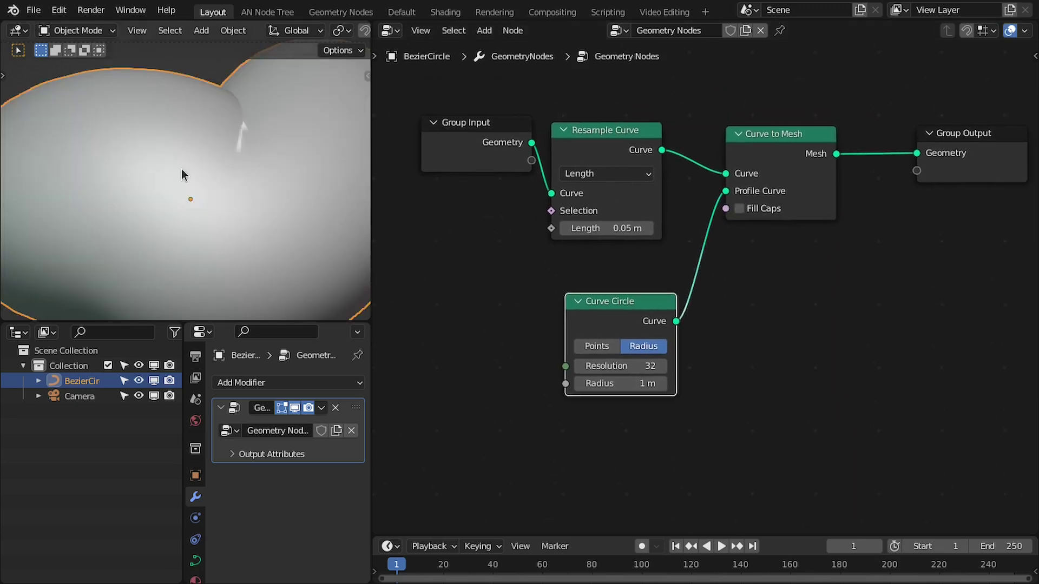
Set the Curve Circle's radius to 0.4 m.
scroll(176, 173, down, 2)
click(639, 387)
key(Return)
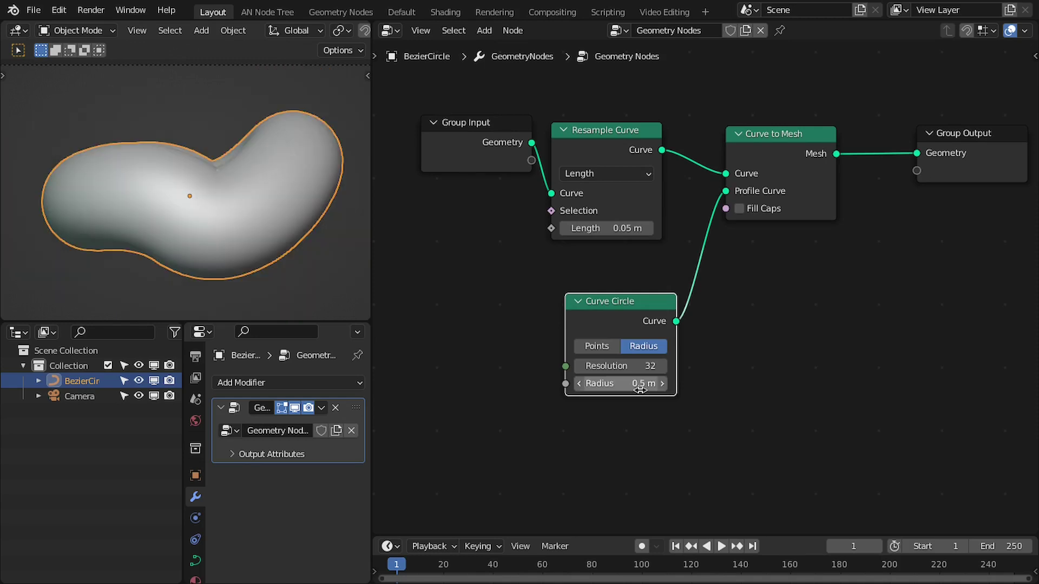
click(642, 380)
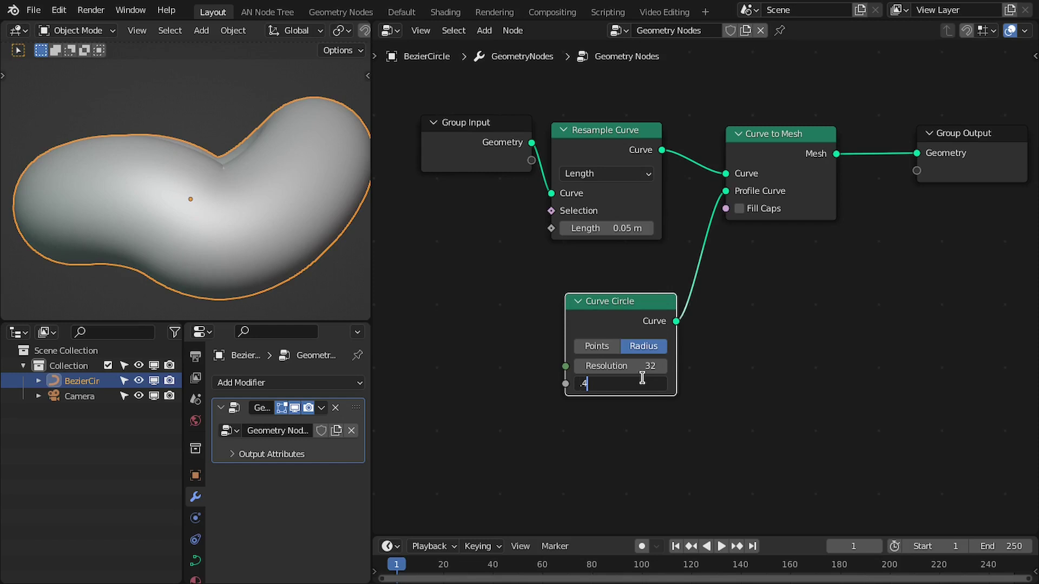
text(.4)
key(Return)
Reposition the Curve Circle node and add a reroute point on its link to the Profile Curve input.
middle_drag(615, 281, 569, 261)
mouse_move(590, 302)
mouse_down()
mouse_move(582, 301)
mouse_move(599, 302)
mouse_up()
middle_drag(598, 289, 613, 255)
drag(613, 258, 574, 288)
drag(595, 325, 596, 306)
shift+right_drag(627, 200, 697, 288)
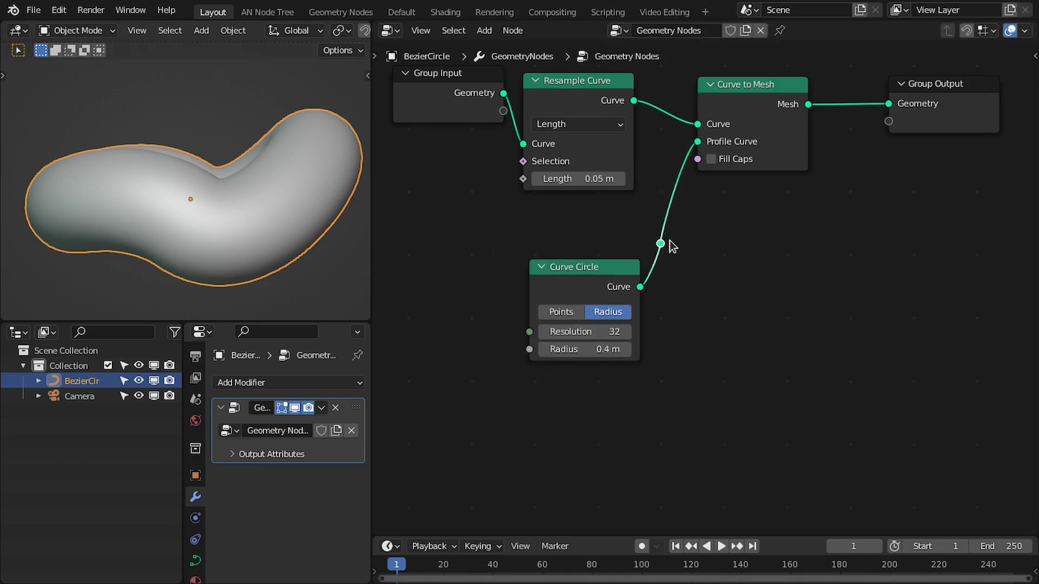
Make room around the Curve Circle and insert a Set Position node on its link before the reroute point.
drag(673, 245, 739, 290)
drag(612, 288, 485, 288)
middle_drag(574, 288, 608, 269)
key(shift+a)
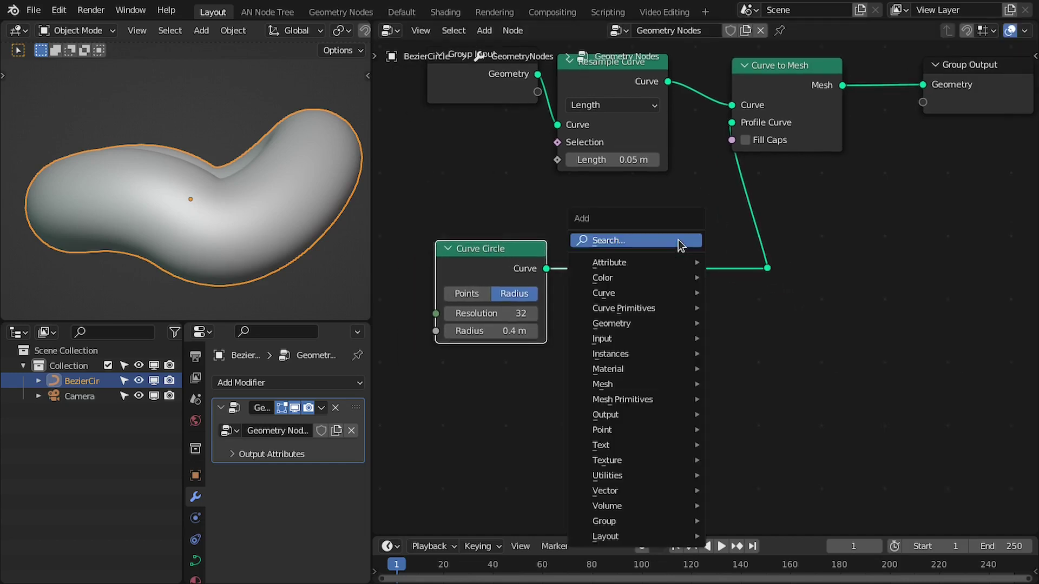
click(677, 239)
text(set pos)
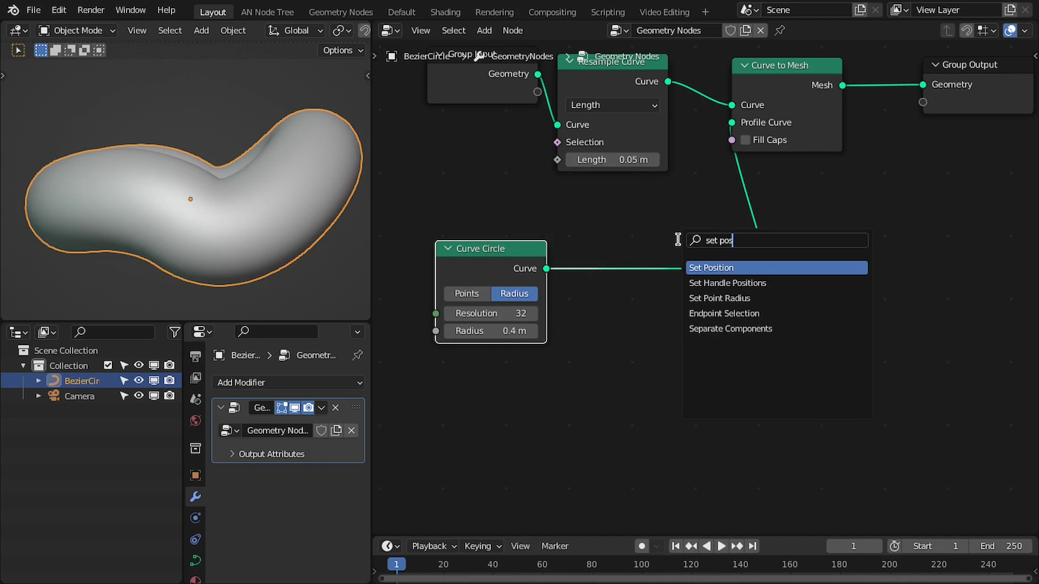
key(Return)
click(613, 240)
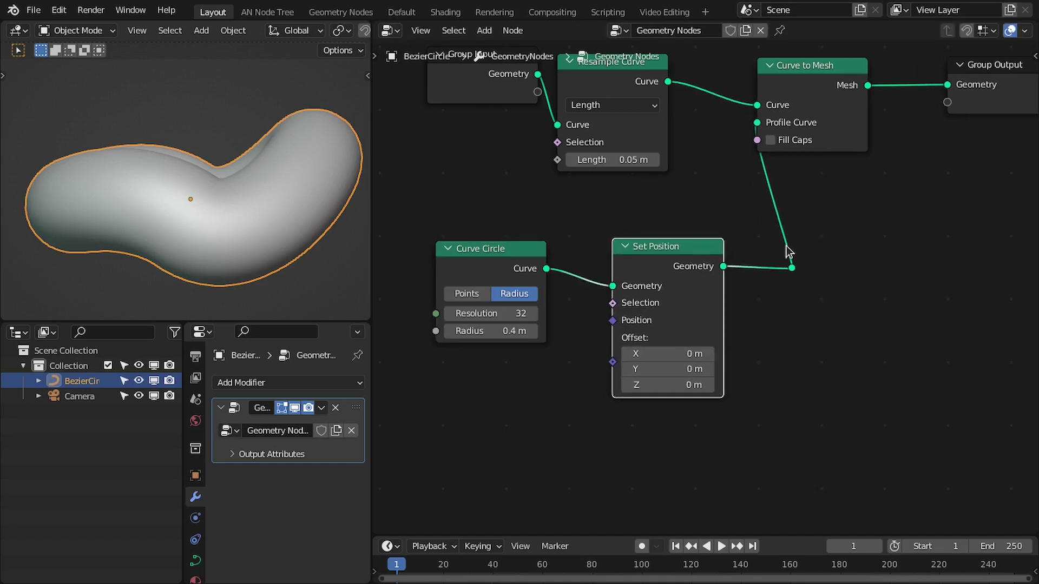
Remove the reroute point and move Set Position and Curve Circle close together below Curve to Mesh.
click(793, 267)
drag(720, 253, 804, 262)
key(ctrl+x)
drag(538, 261, 684, 261)
Add a Normal node directly below the Curve Circle node.
key(shift+a)
click(680, 199)
text(normal)
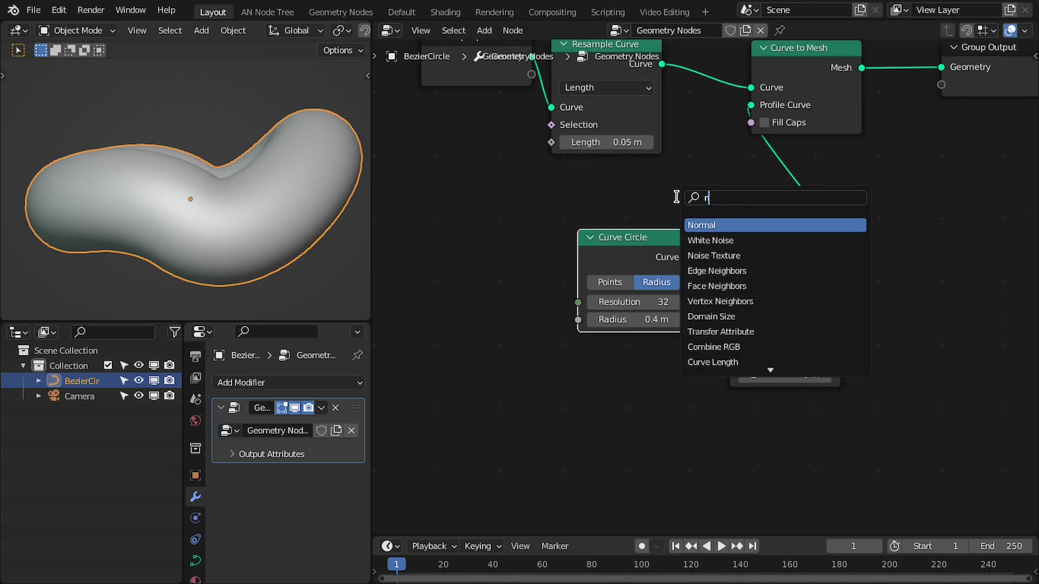
key(Return)
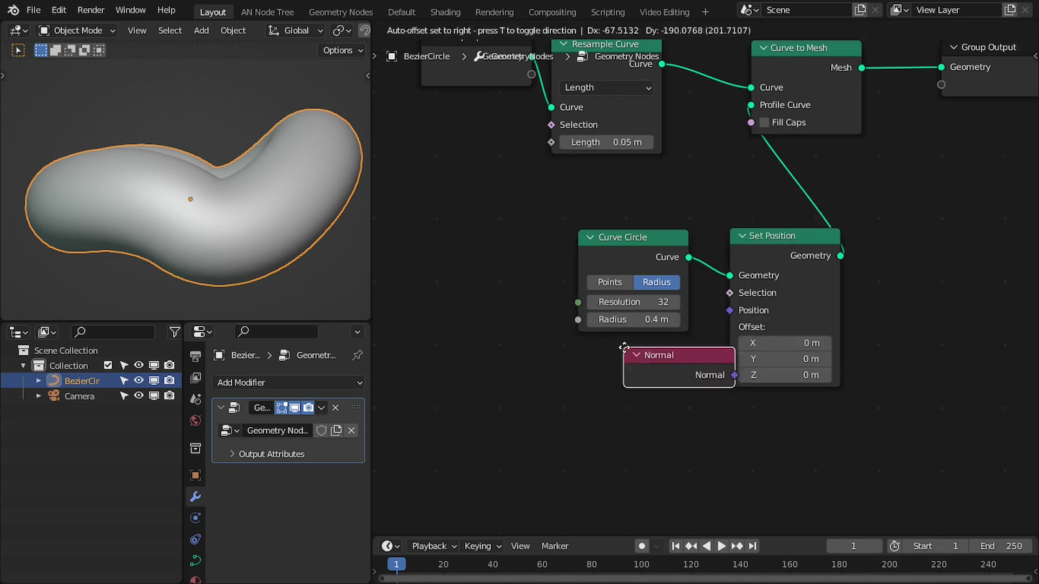
click(579, 355)
Add a Vector Math node directly below the Set Position node.
middle_drag(640, 345, 586, 222)
key(shift+a)
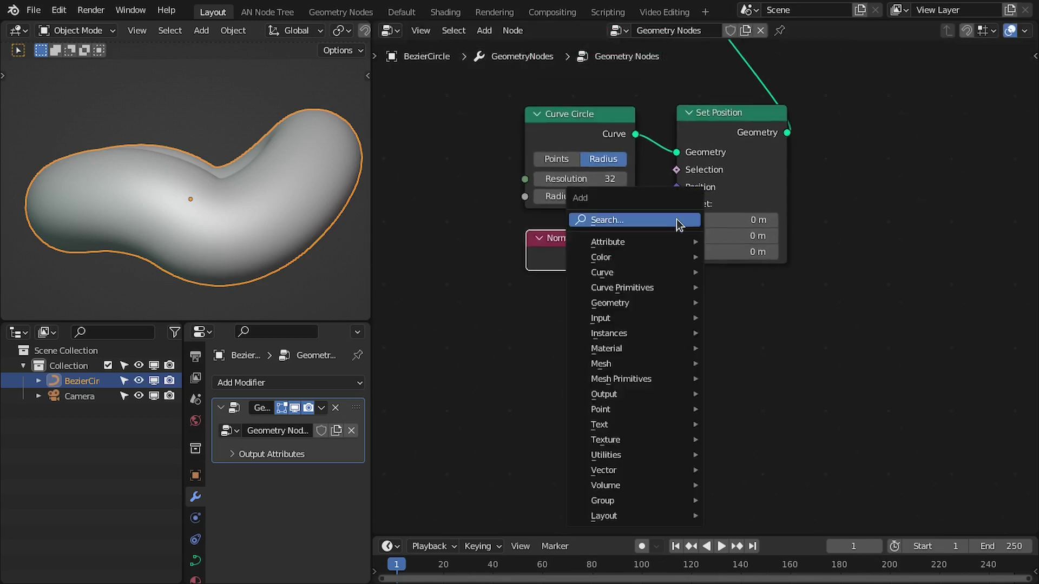
click(676, 221)
text(math)
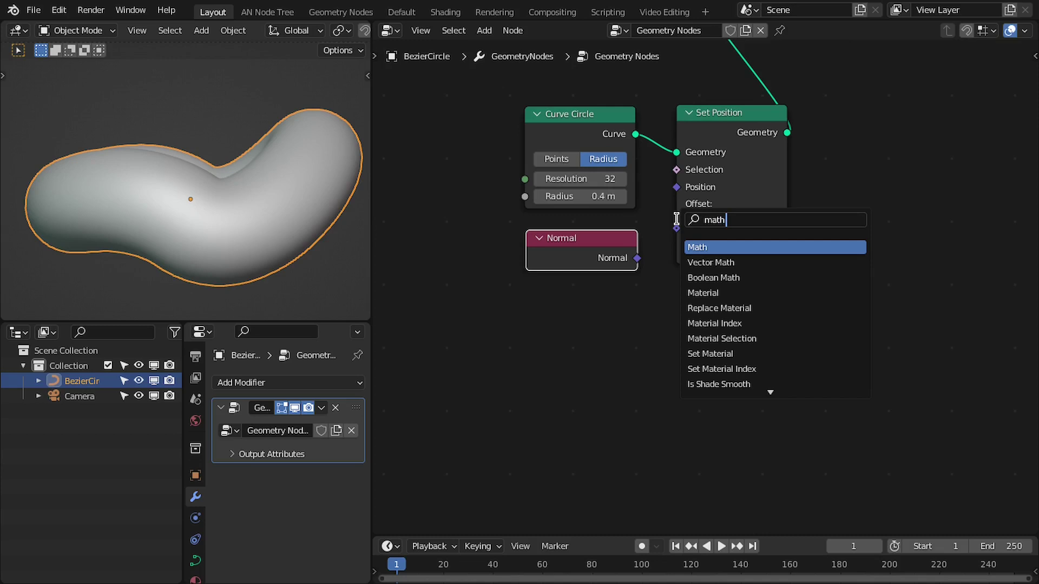
key(Down)
key(Return)
click(678, 278)
Set the Vector Math node to Scale, feeding it from Normal and connecting its result to Set Position's Offset.
drag(638, 258, 680, 374)
ctrl+scroll(776, 333, down, 13)
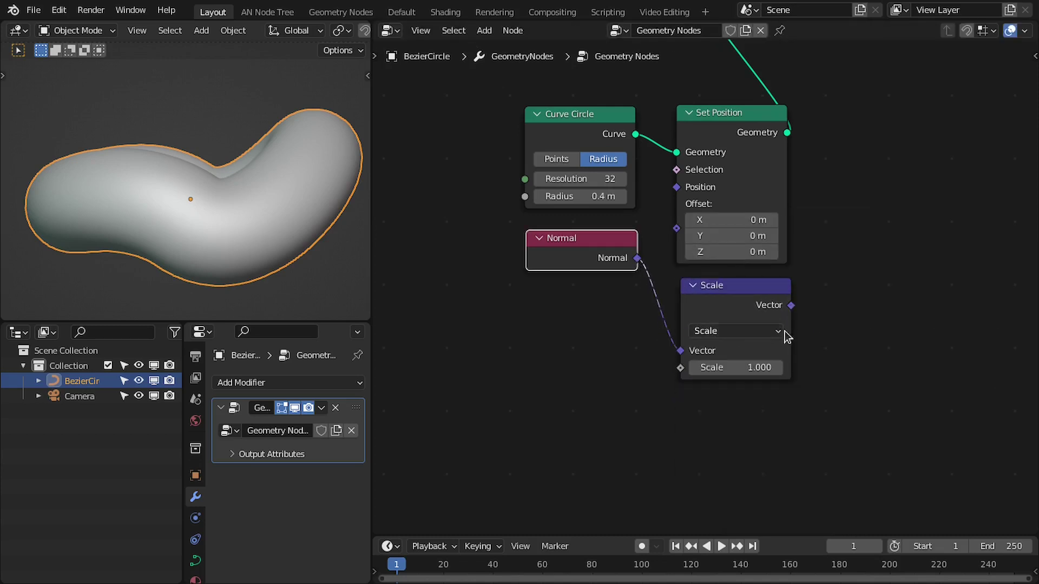
drag(791, 305, 700, 232)
Try out several factors in the vector Scale node, then set its Scale value to 0.
scroll(704, 285, down, 1)
drag(758, 357, 736, 357)
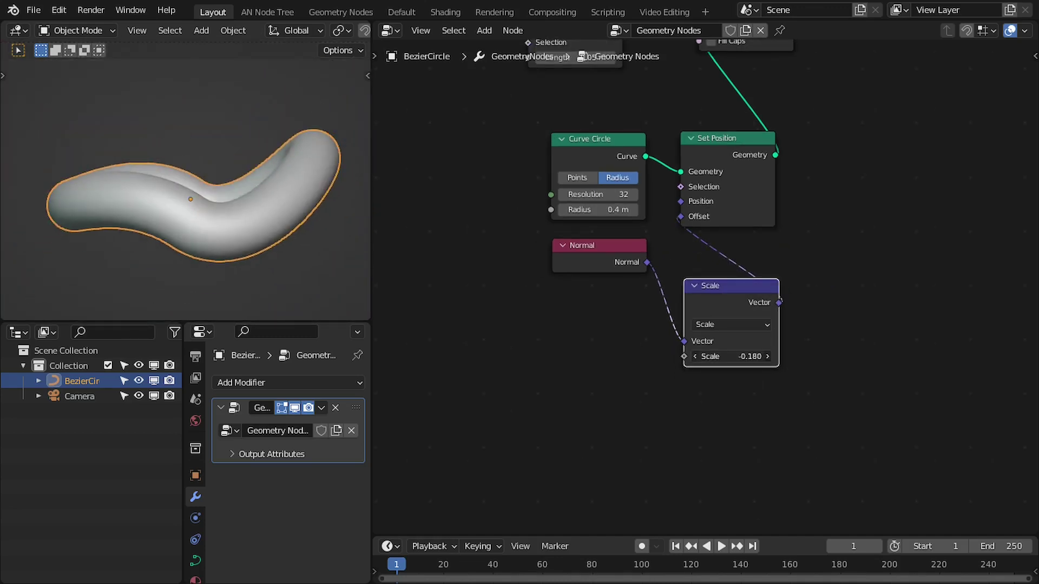
drag(691, 299, 690, 260)
shift+scroll(604, 276, up, 3)
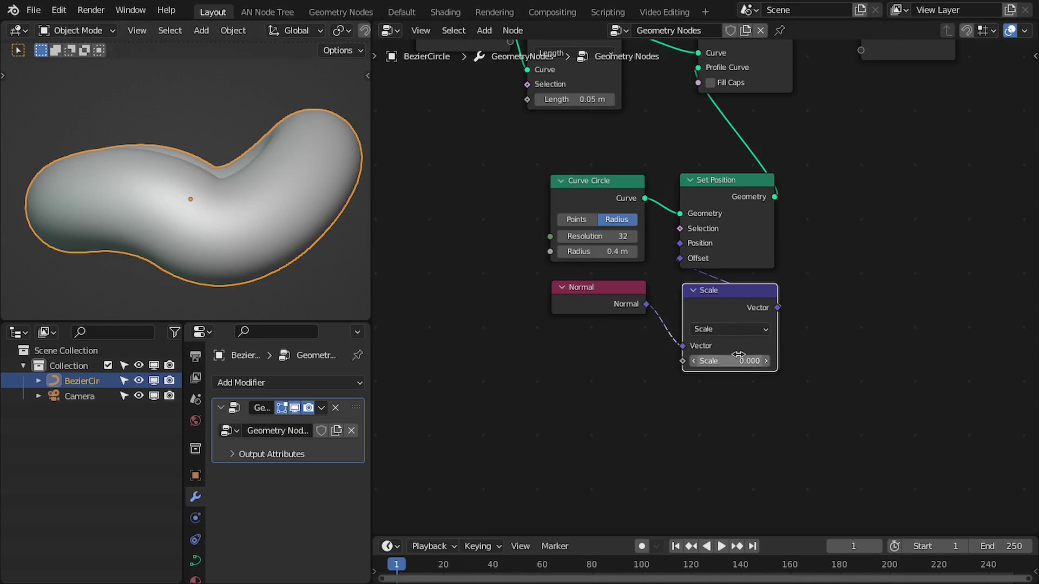
drag(721, 366, 717, 366)
click(718, 366)
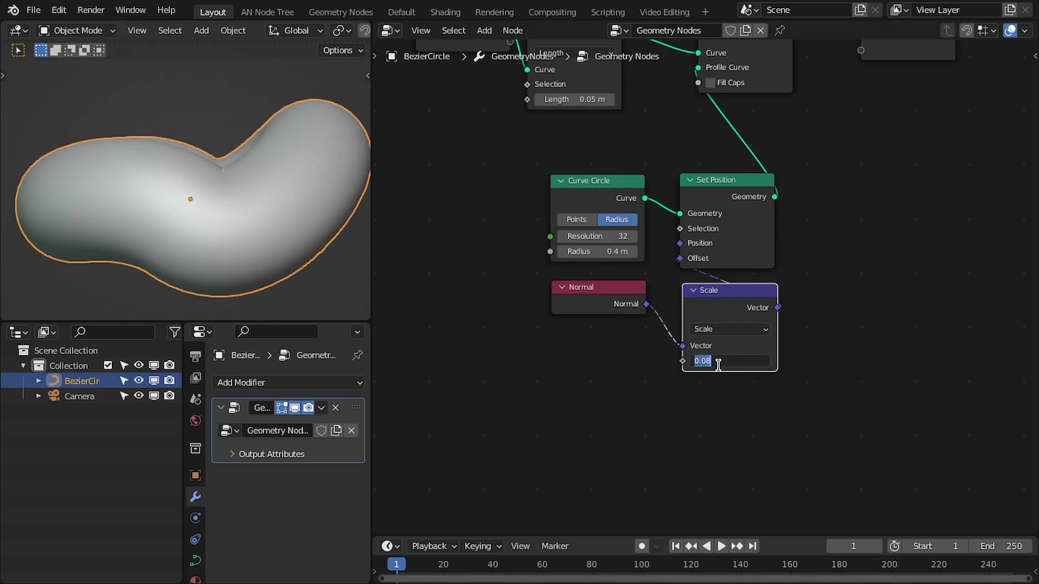
text(0)
key(Return)
Add a Noise Texture node to the lower left of the Normal node.
scroll(626, 308, down, 2)
shift+scroll(626, 301, down, 2)
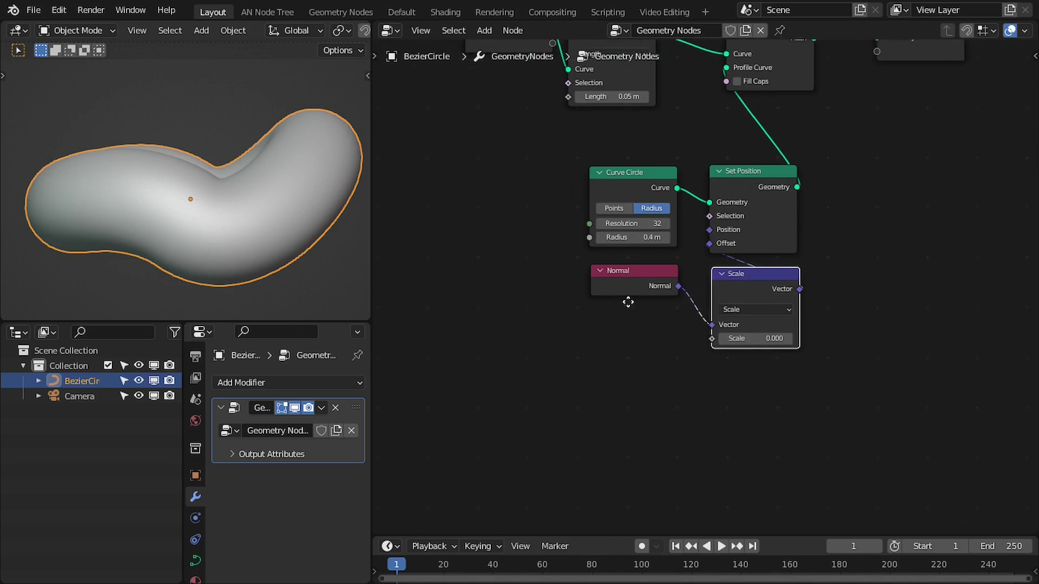
key(shift+a)
click(489, 275)
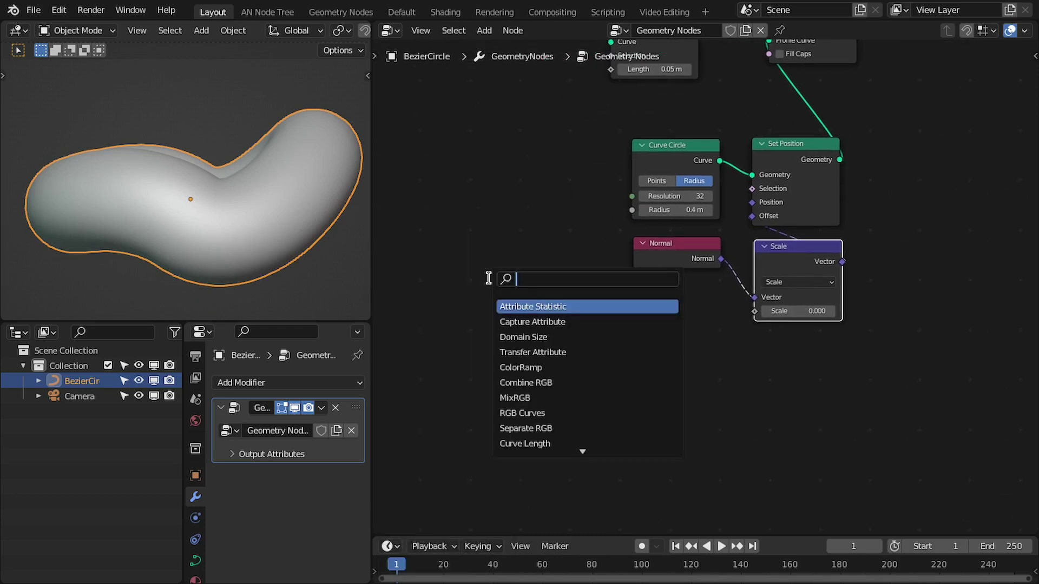
text(noise)
key(Down)
key(Return)
click(541, 287)
Add a Math node directly beside the Noise Texture node.
scroll(509, 292, up, 2)
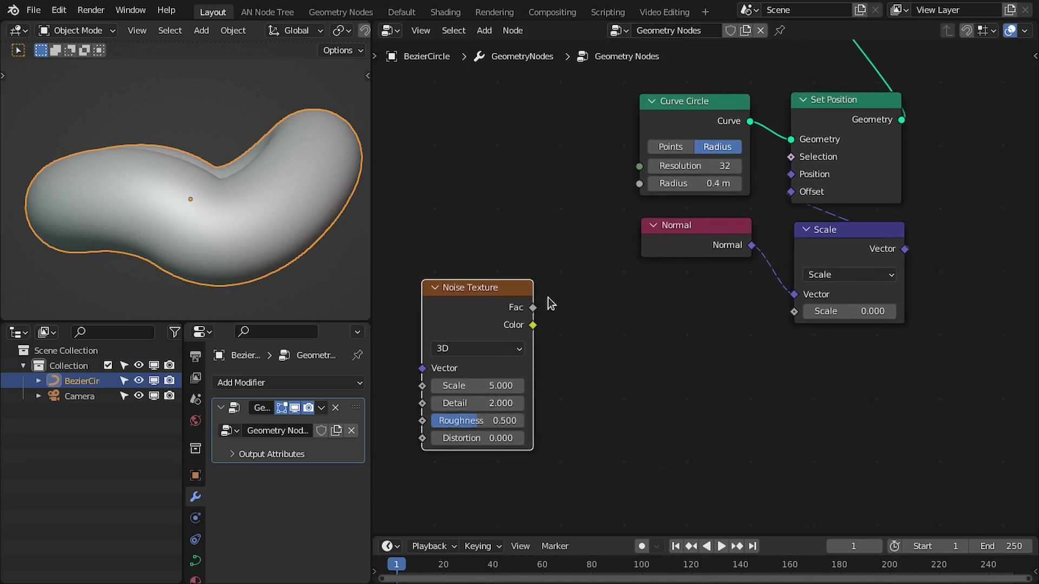
middle_drag(551, 303, 575, 291)
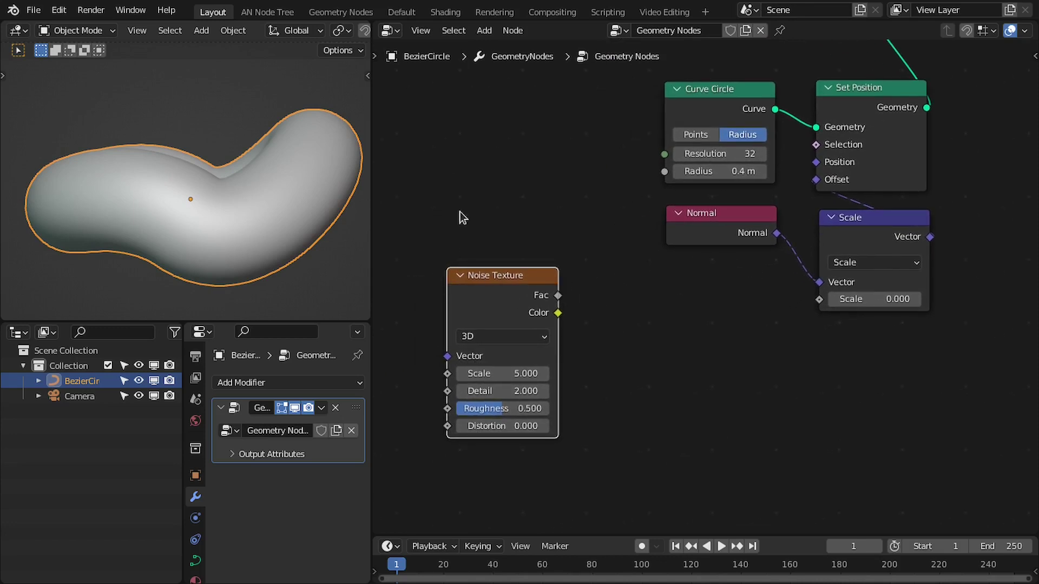
key(shift+a)
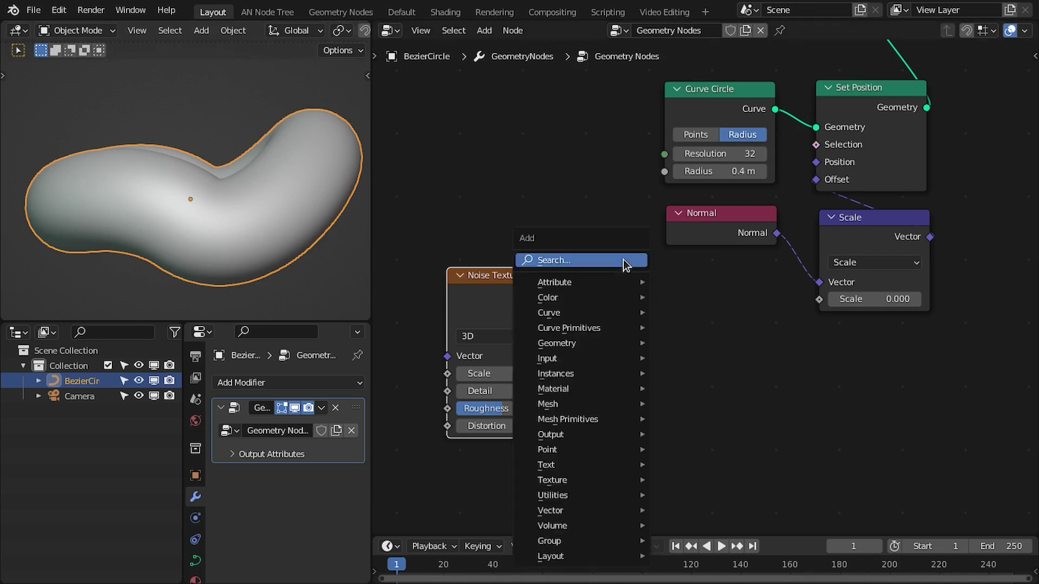
click(622, 260)
text(math)
key(Return)
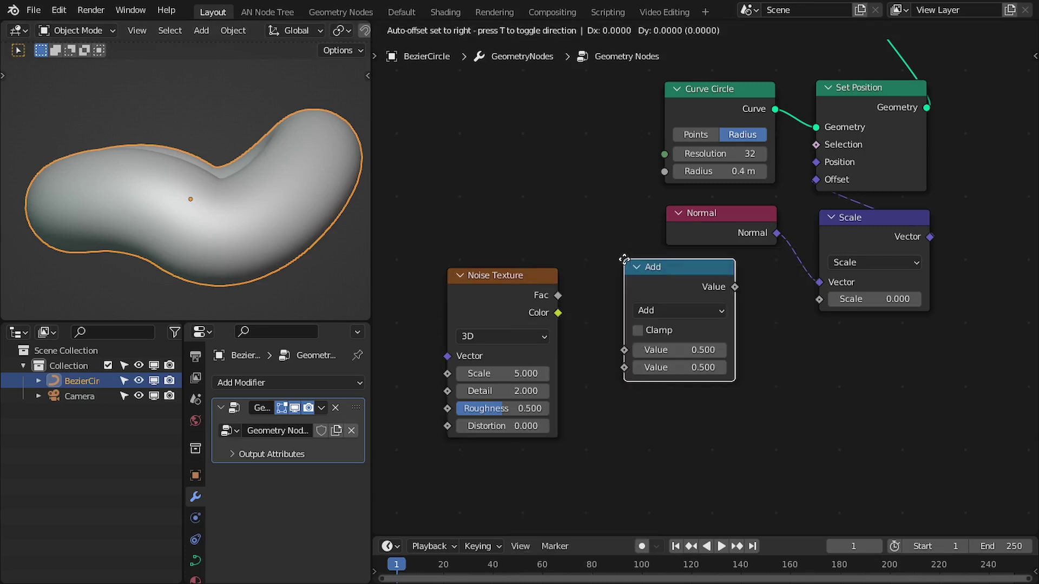
click(560, 299)
Connect the noise Fac output to the Math node, set it to Subtract, and shift both nodes down and left.
drag(560, 299, 587, 360)
click(608, 321)
click(169, 381)
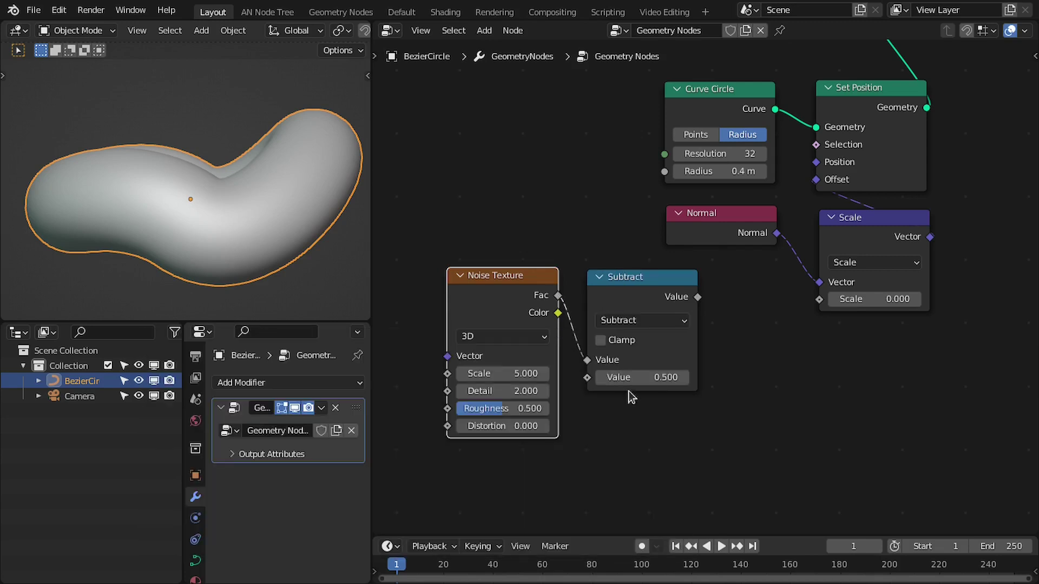
drag(487, 238, 671, 328)
drag(515, 351, 465, 379)
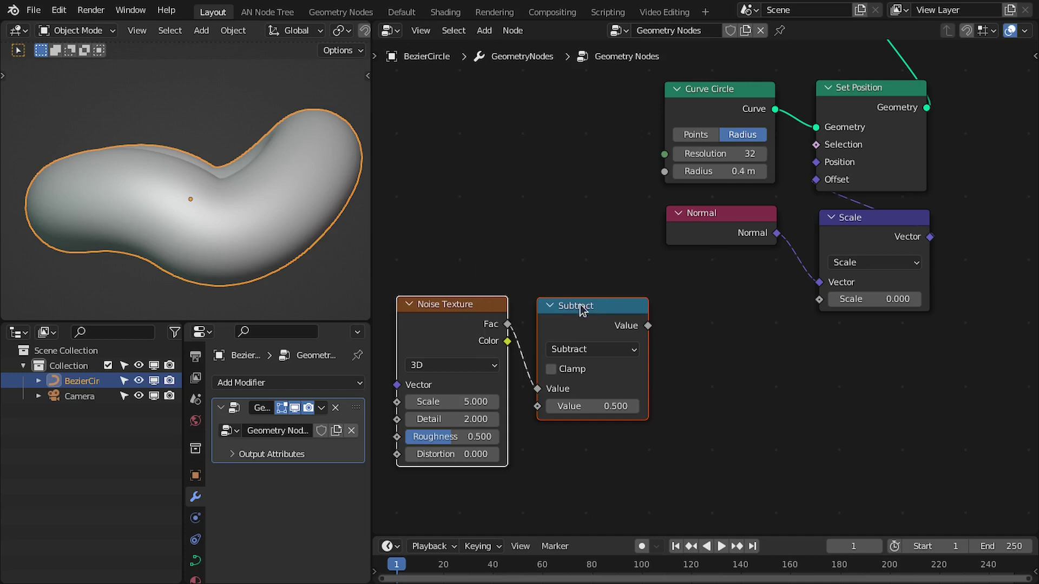
Duplicate the Subtract node, feed the copy with the Subtract result and change its operation to Multiply.
click(617, 309)
key(shift+d)
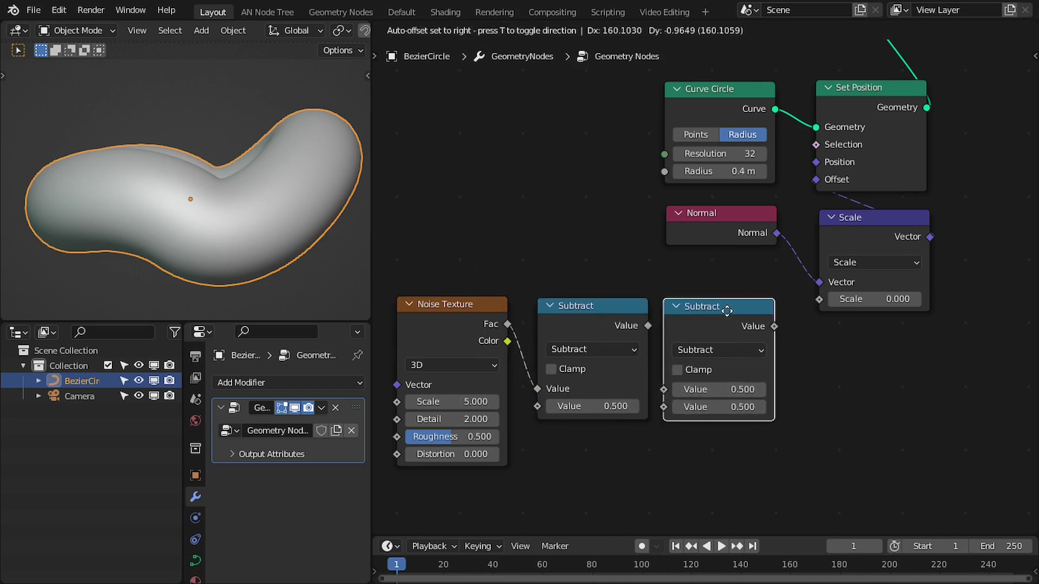
click(738, 308)
click(641, 327)
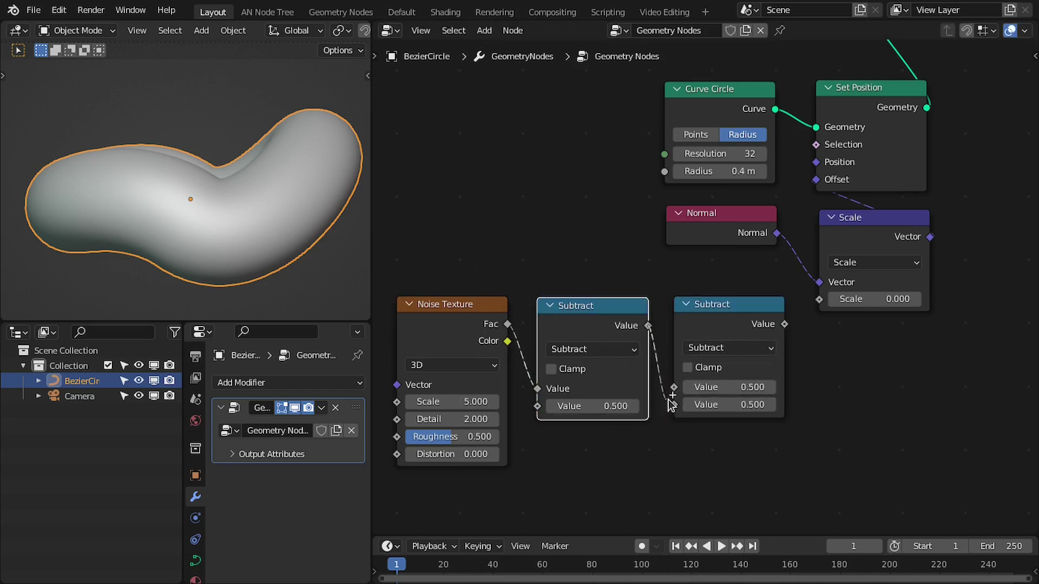
click(709, 348)
click(254, 181)
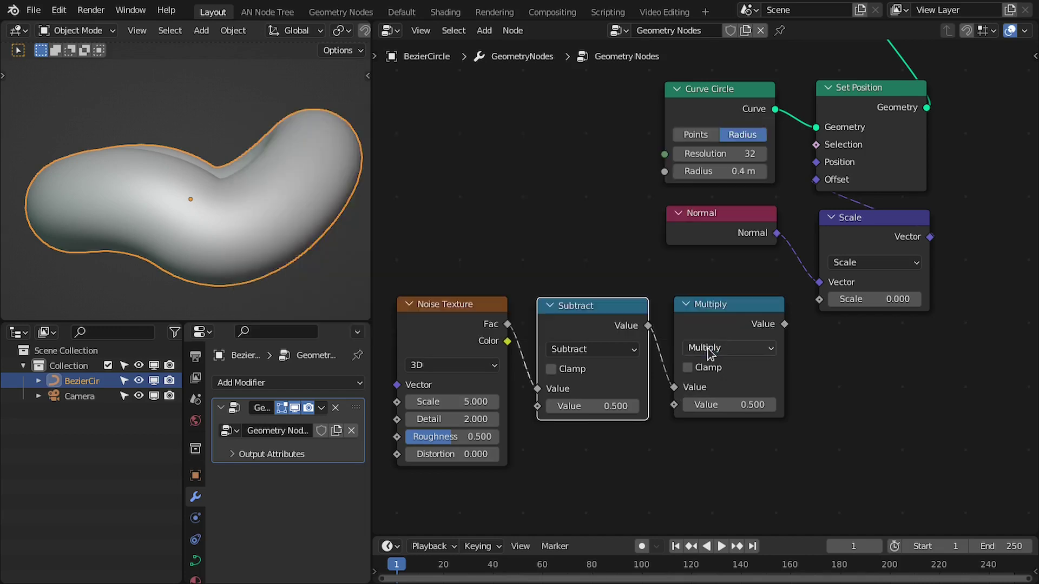
Move the noise, Subtract and Multiply nodes up and connect Multiply's Value to the vector Scale node's Scale input.
drag(411, 262, 720, 317)
drag(776, 301, 841, 299)
key(KP_0)
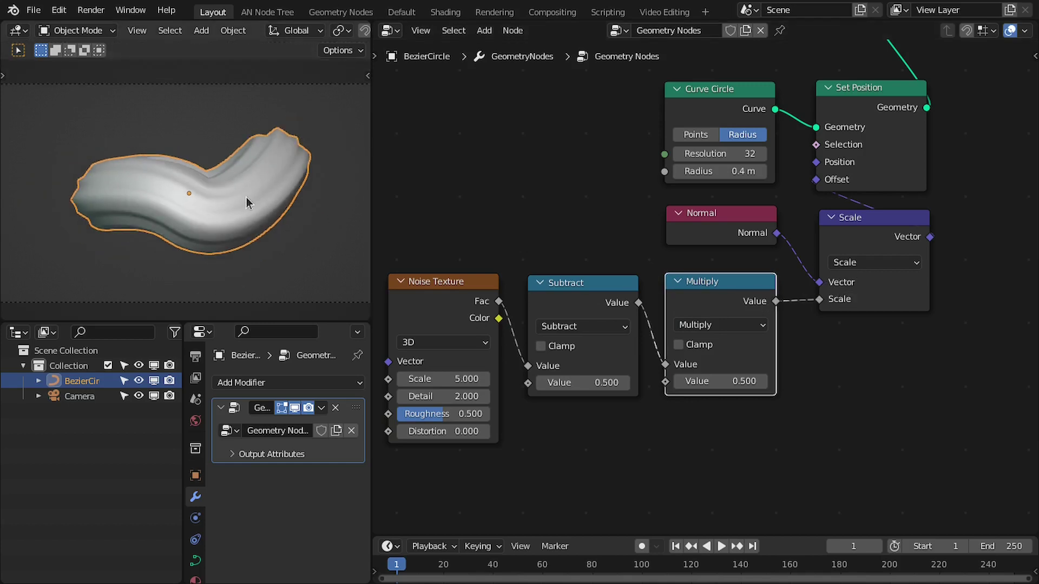
scroll(247, 201, up, 2)
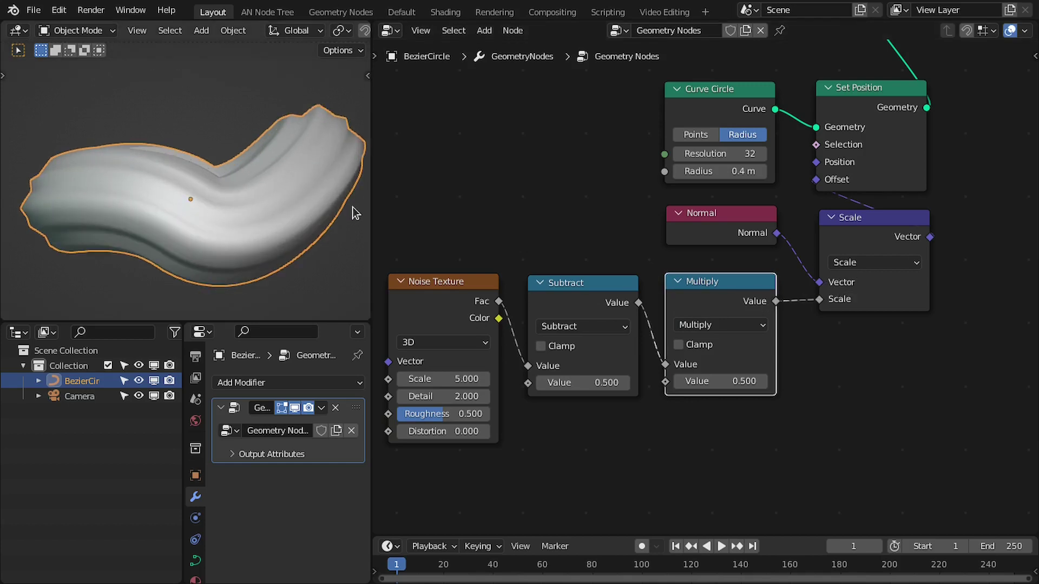
Set the Curve Circle's resolution to 384.
scroll(838, 250, down, 3)
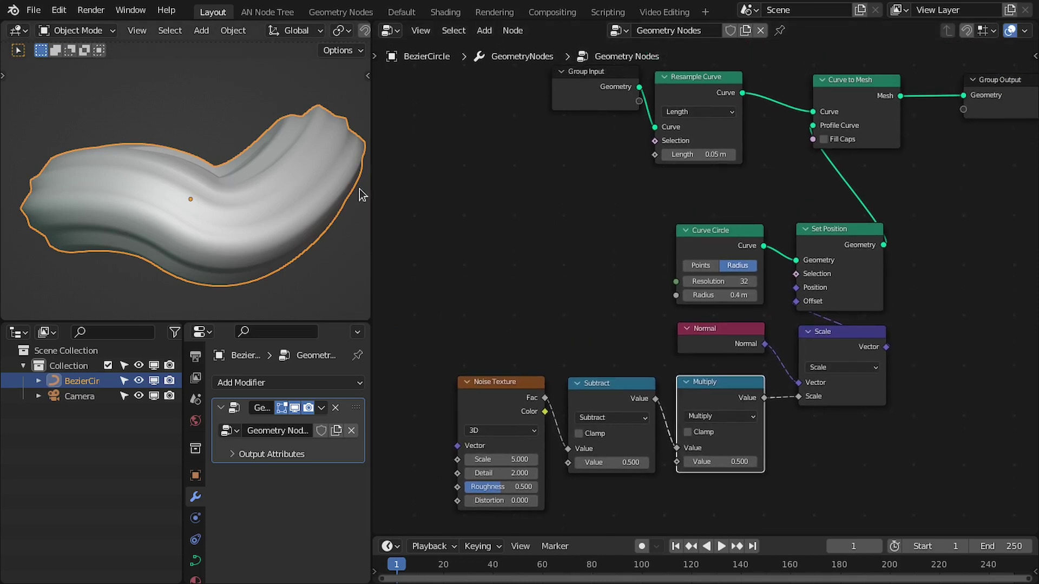
middle_drag(697, 192, 662, 225)
drag(527, 89, 687, 124)
middle_drag(653, 342, 660, 316)
scroll(736, 252, up, 2)
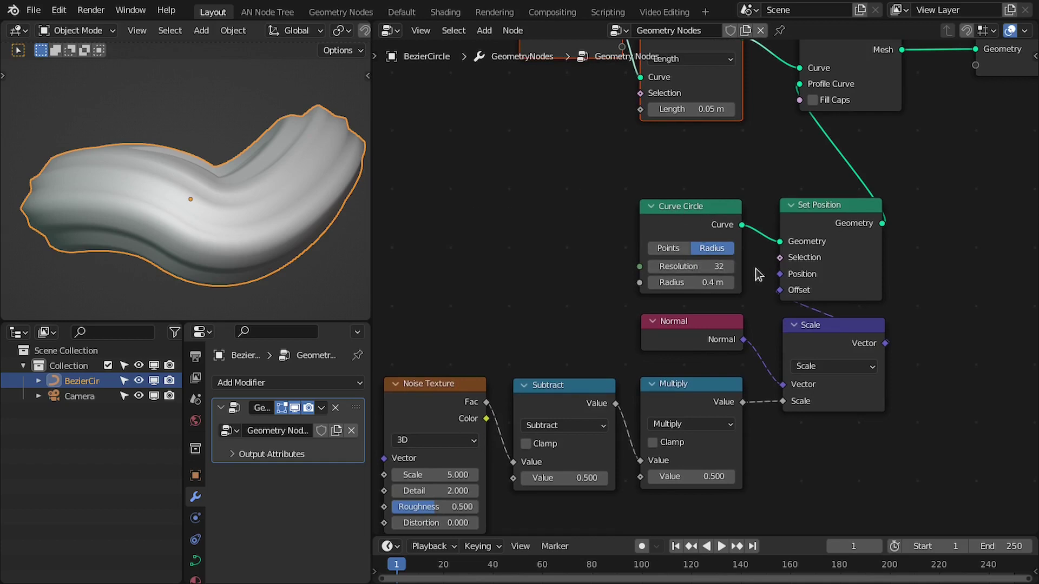
click(710, 266)
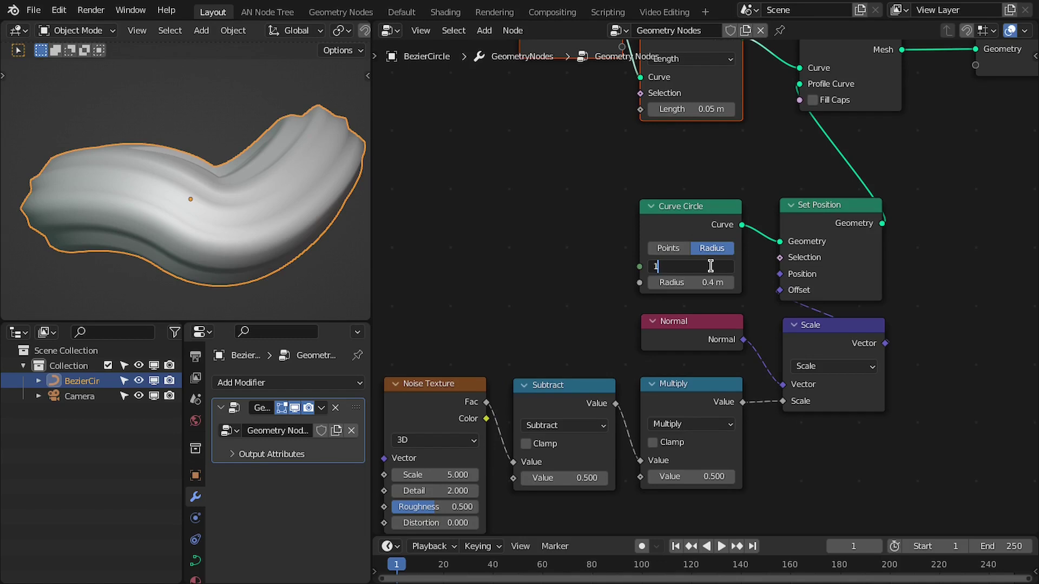
key(Return)
Adjust the Noise Texture to Scale 7.400, Detail 1.490, Roughness 0.468 and Distortion 2.370.
middle_drag(543, 265, 596, 178)
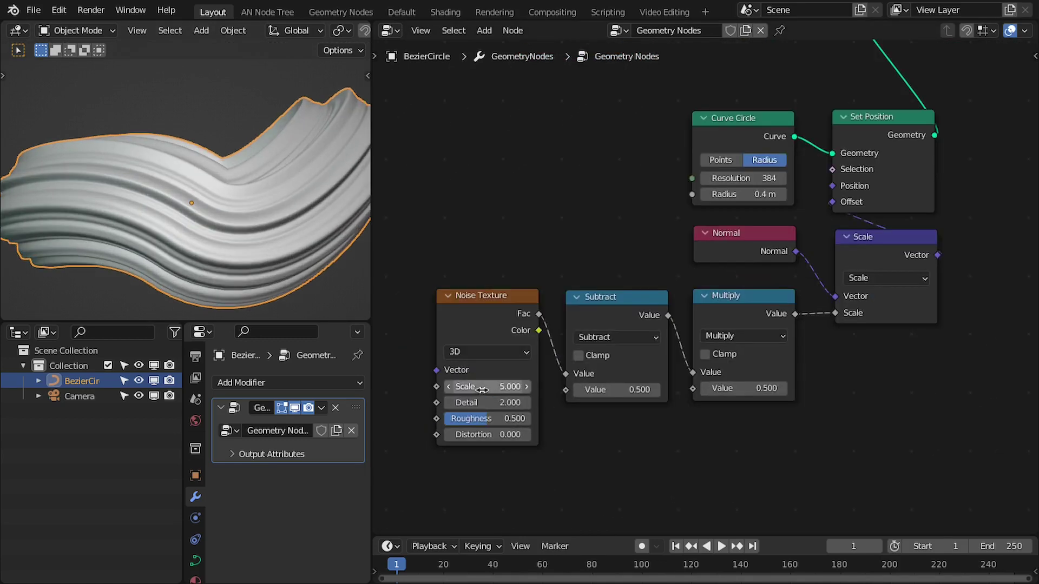
drag(487, 386, 530, 387)
drag(487, 435, 533, 434)
scroll(216, 184, down, 2)
scroll(208, 180, up, 2)
scroll(225, 192, down, 2)
scroll(225, 193, up, 3)
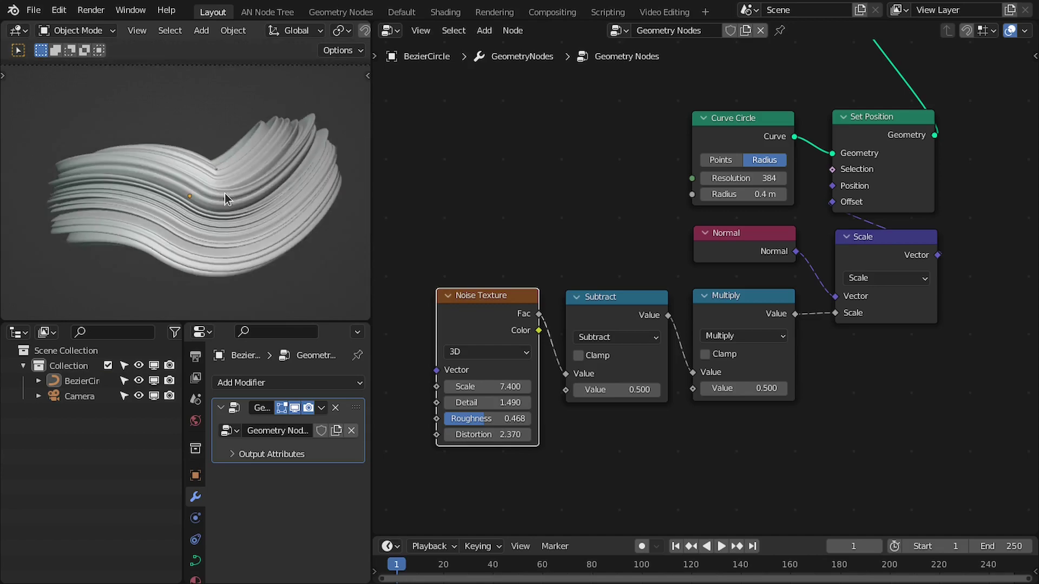
Maximize the 3D viewport and examine the ridged tube from above and from the side.
key(ctrl+space)
middle_drag(567, 275, 605, 349)
scroll(605, 348, down, 2)
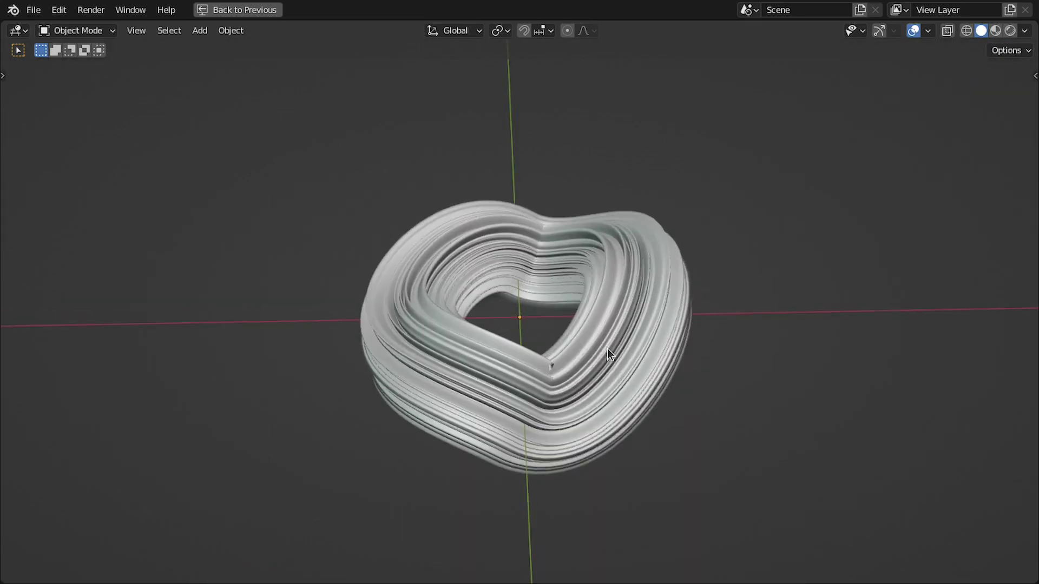
scroll(595, 428, up, 3)
mouse_move(594, 402)
middle_down()
mouse_move(633, 373)
mouse_move(475, 310)
middle_up()
Enter Edit Mode on the tube's curve and adjust the handles of its middle control points.
click(478, 312)
key(Tab)
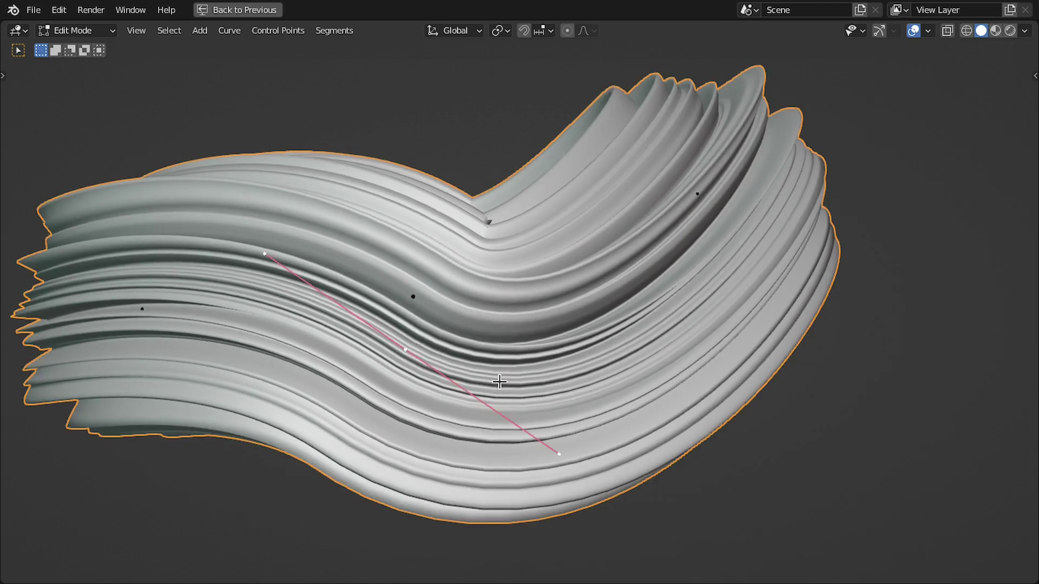
drag(553, 445, 417, 283)
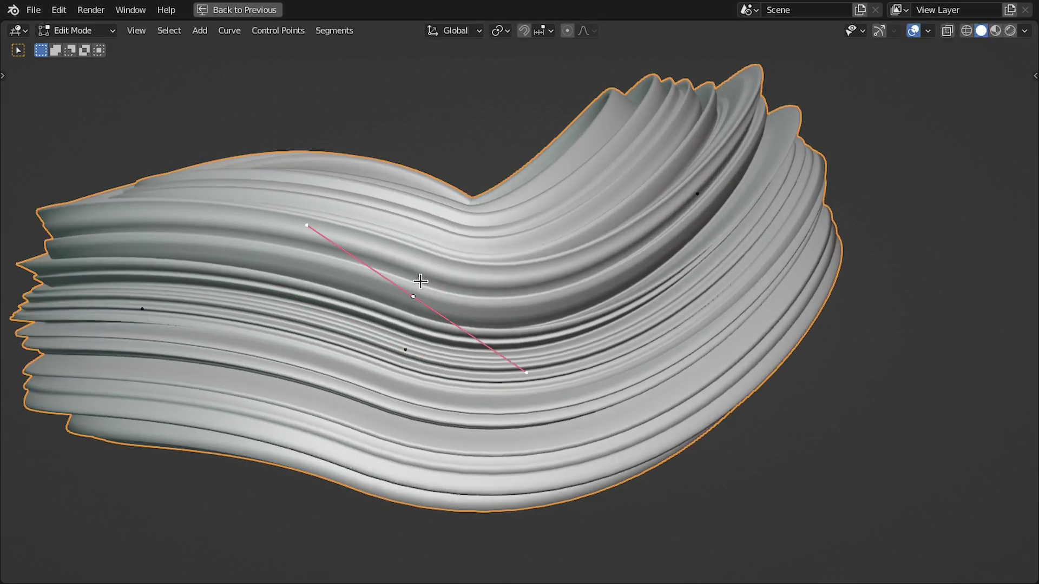
drag(529, 369, 550, 333)
From the camera view, move the leftmost control point downward and steepen its handles to reshape the tube.
key(KP_0)
click(334, 291)
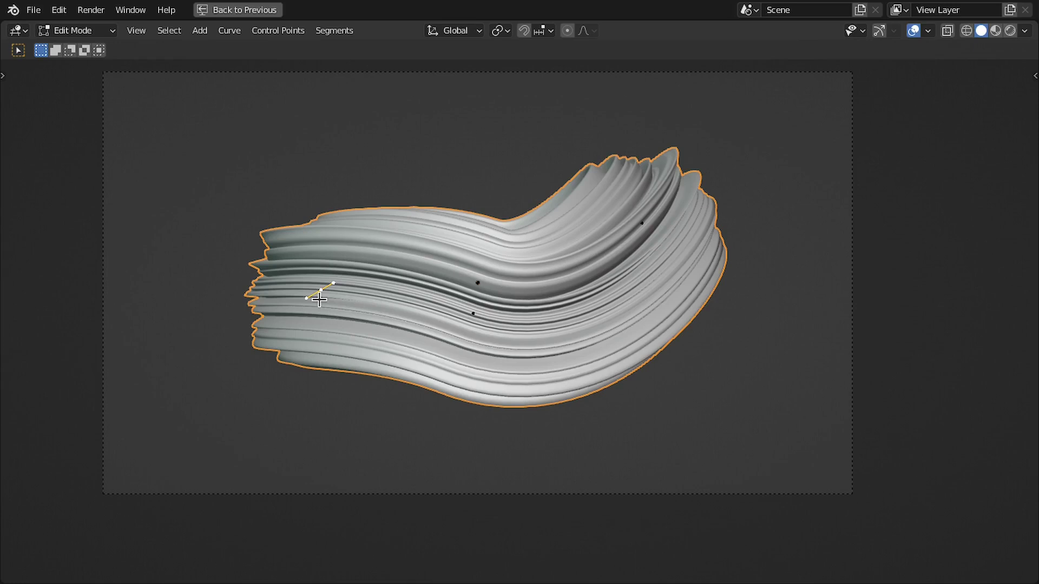
key(g)
key(z)
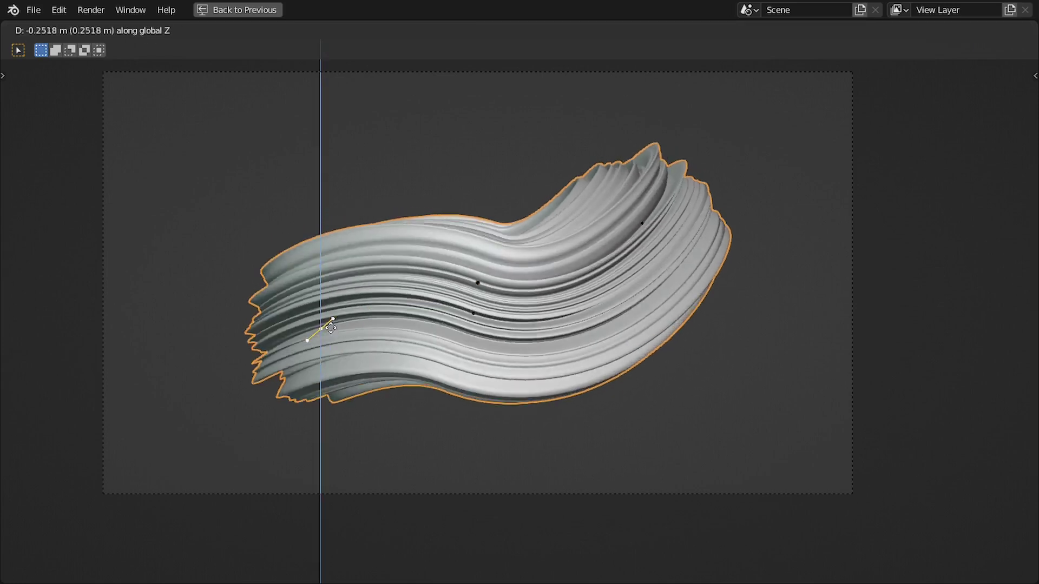
key(Escape)
key(g)
key(Return)
key(g)
click(317, 306)
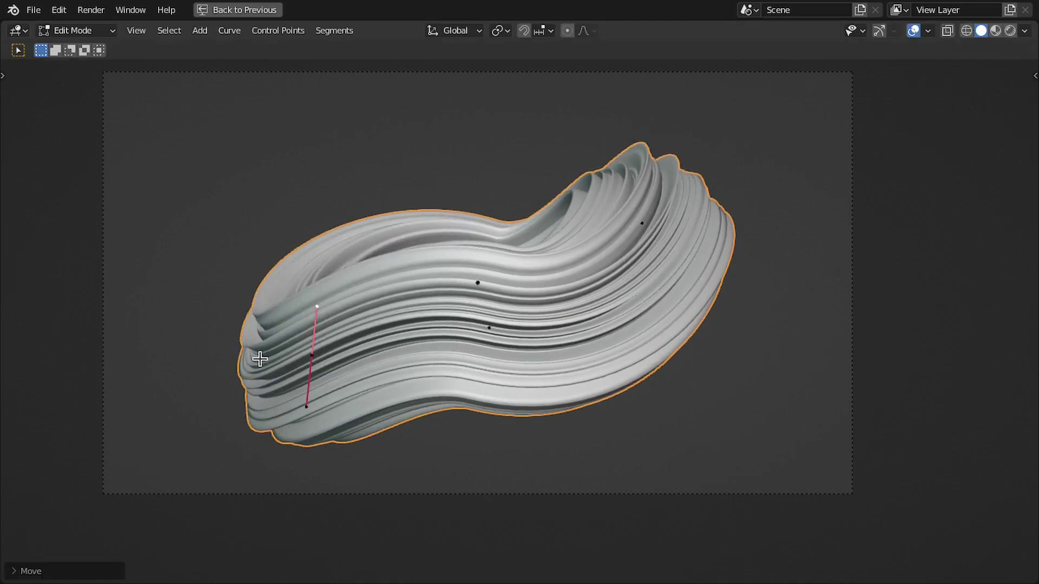
Adjust a handle of the curve's upper middle control point, check the tube from the camera view and leave Edit Mode.
middle_drag(317, 305, 412, 308)
scroll(483, 308, up, 3)
key(g)
key(Return)
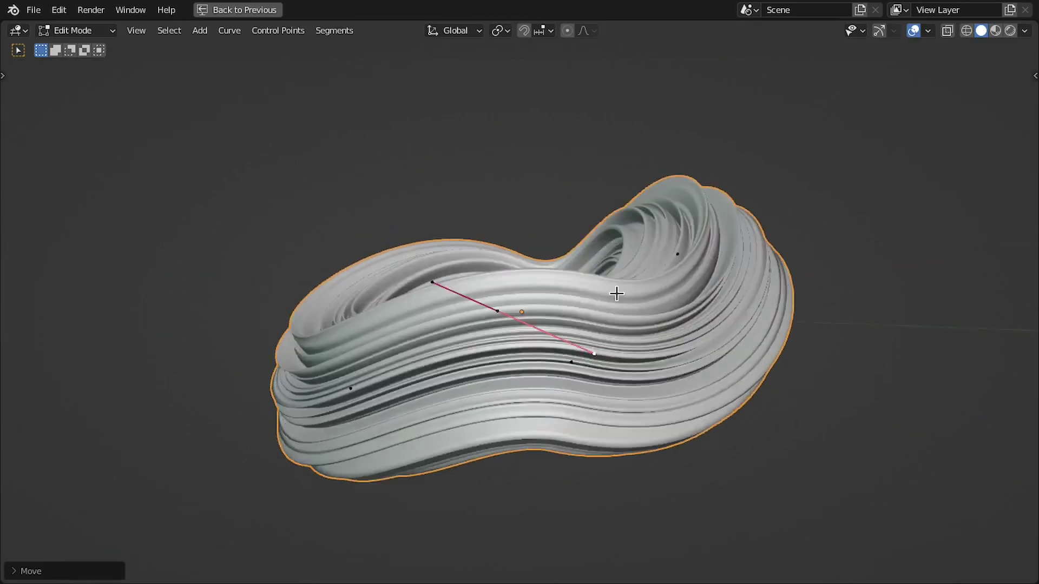
key(KP_0)
key(Tab)
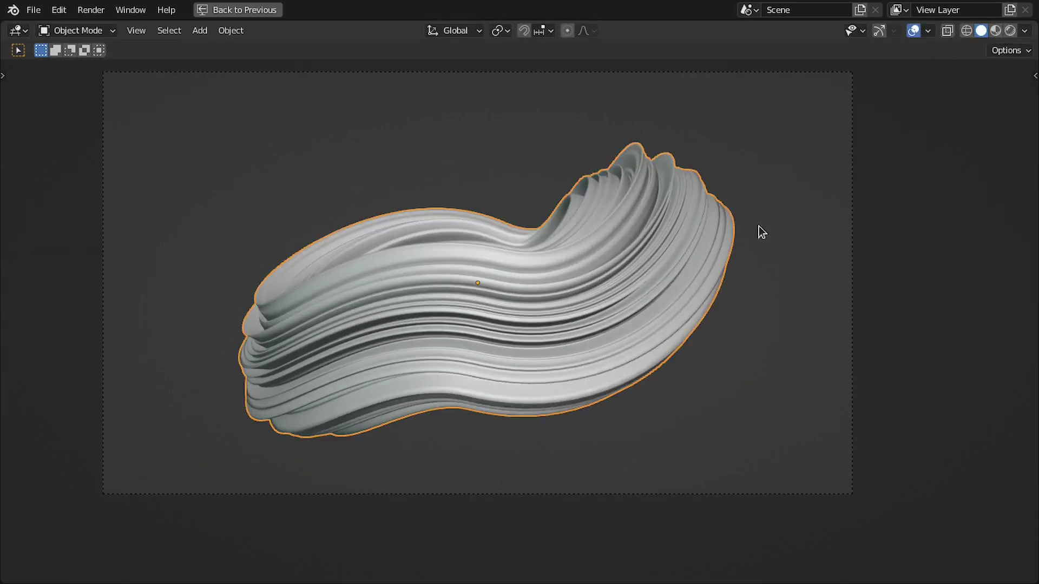
Restore the full workspace layout and move the Group Output node farther away from Curve to Mesh, leaving room for more nodes.
key(ctrl+space)
scroll(704, 217, down, 2)
middle_drag(784, 70, 710, 132)
mouse_move(600, 138)
mouse_down()
mouse_move(605, 161)
mouse_move(597, 151)
mouse_up()
middle_drag(681, 231, 583, 203)
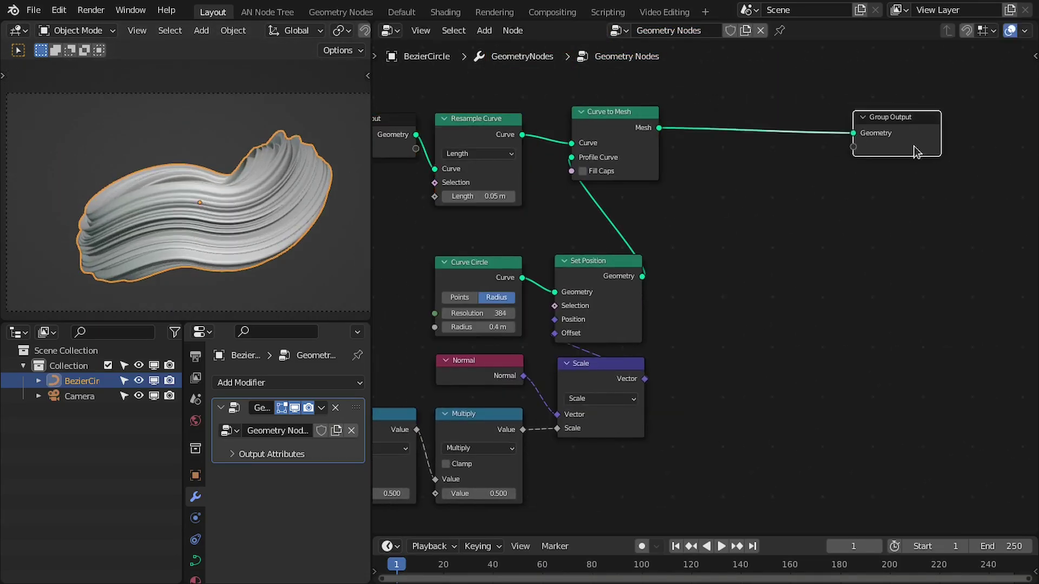
drag(801, 108, 930, 113)
key(alt+a)
scroll(265, 225, up, 2)
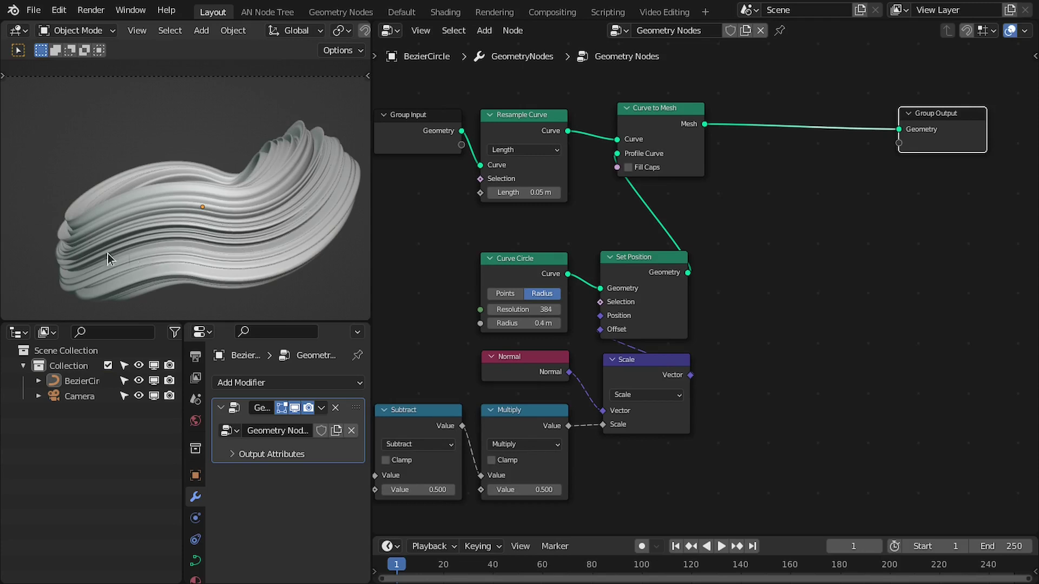
middle_drag(550, 407, 550, 403)
drag(692, 371, 778, 291)
middle_drag(792, 219, 755, 235)
drag(890, 137, 872, 138)
key(Home)
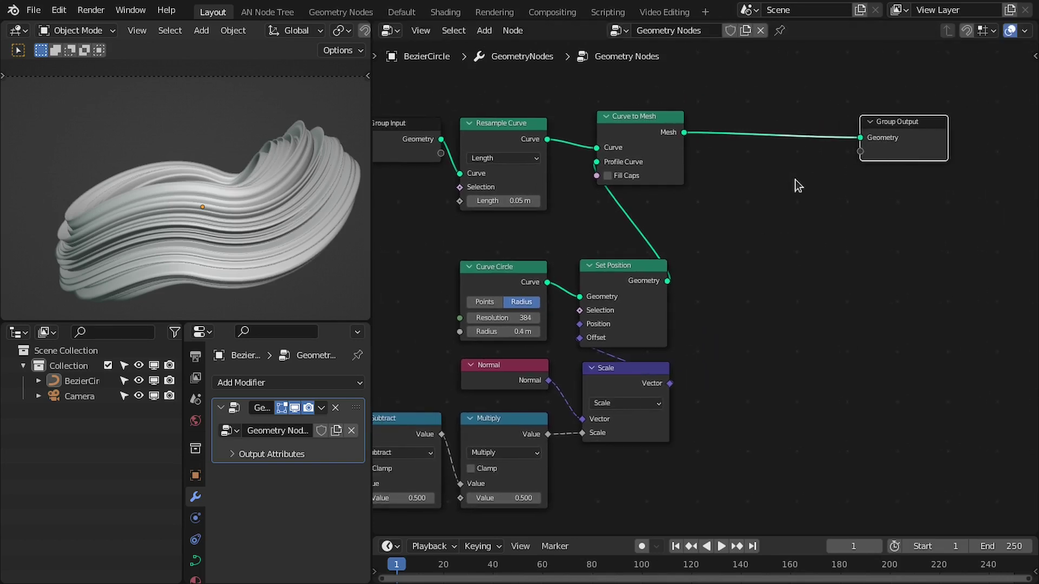
Duplicate the Scale vector math node, change the copy's operation to Length and feed it the Scale node's Vector output.
key(shift+d)
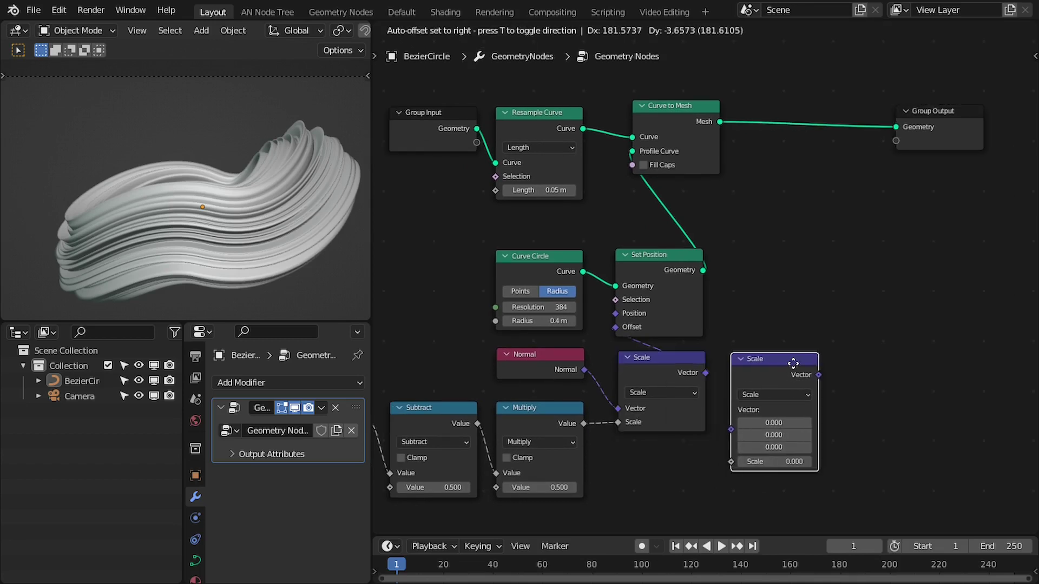
click(784, 359)
click(705, 381)
drag(705, 373, 729, 423)
click(773, 389)
click(774, 223)
drag(759, 357, 754, 366)
drag(844, 358, 924, 292)
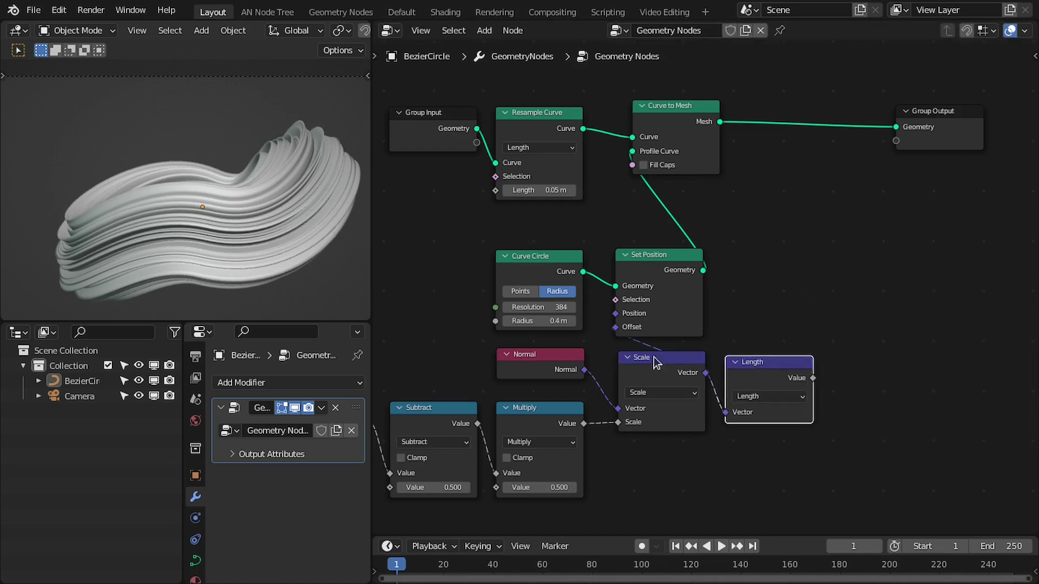
middle_drag(655, 378, 581, 398)
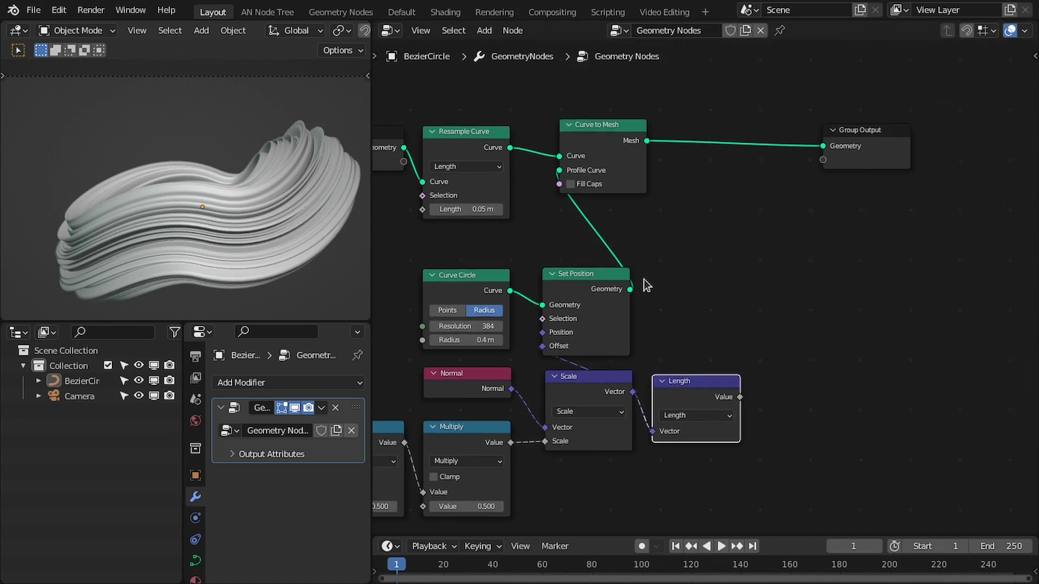
mouse_move(750, 411)
mouse_down()
mouse_move(864, 304)
mouse_move(732, 404)
mouse_up()
Insert a Capture Attribute node between Set Position and Curve to Mesh's Profile Curve, with the Length value as the captured Value.
click(591, 291)
key(shift+a)
text(cap)
key(Return)
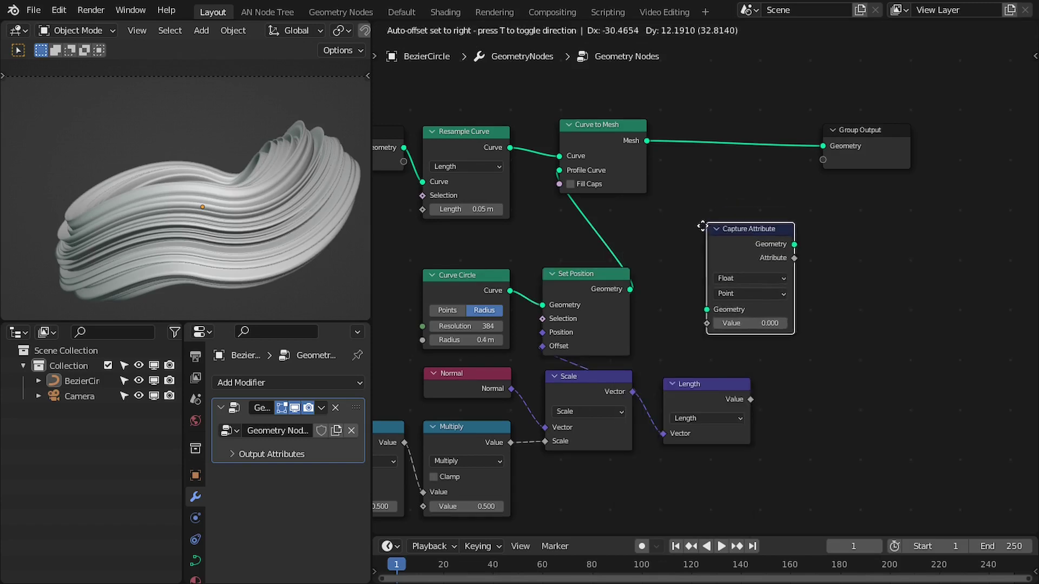
click(669, 264)
drag(631, 289, 666, 345)
drag(749, 399, 666, 359)
drag(753, 281, 714, 151)
Connect Capture Attribute's Attribute output to a new Group Output socket and rename that group output to Noise.
drag(872, 157, 909, 158)
drag(753, 294, 862, 158)
drag(910, 148, 911, 142)
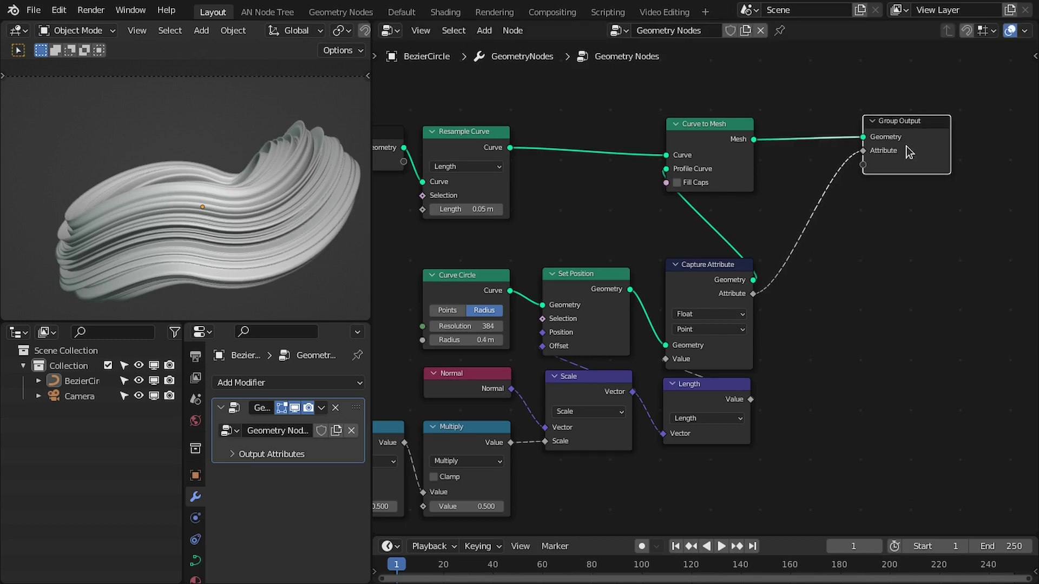
key(n)
click(1027, 174)
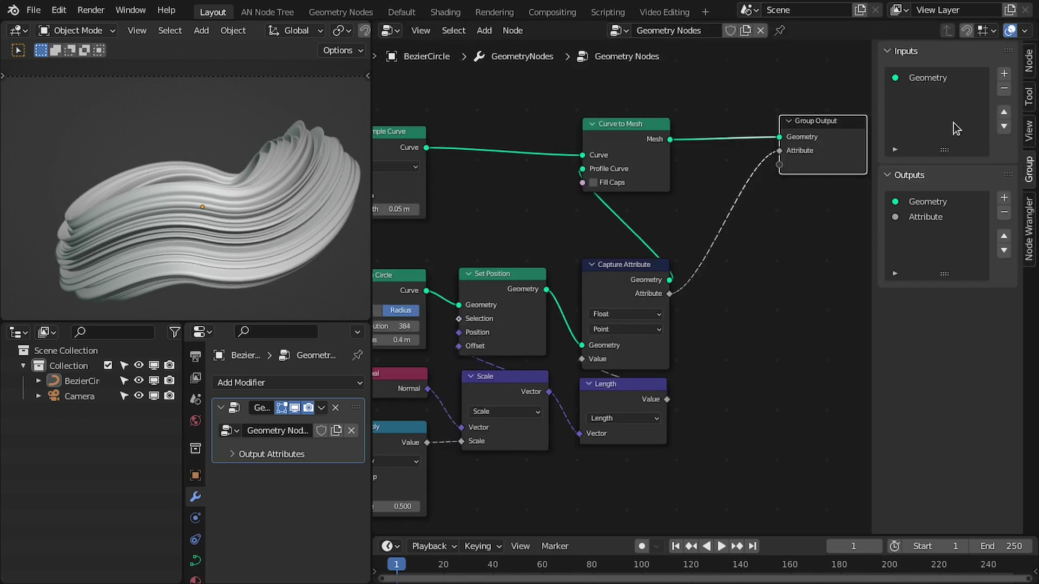
double_click(932, 217)
text(Noise)
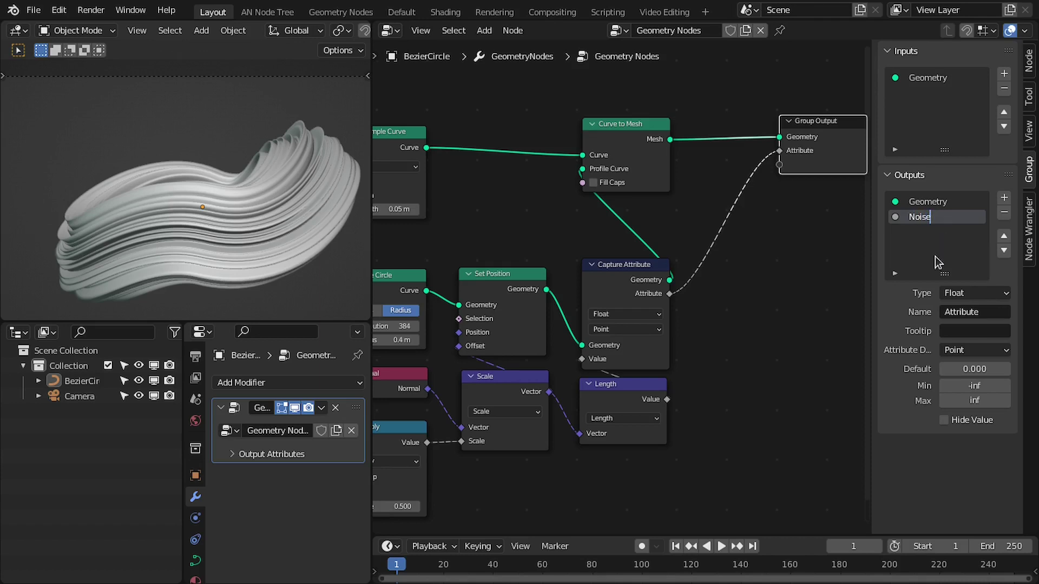
key(Return)
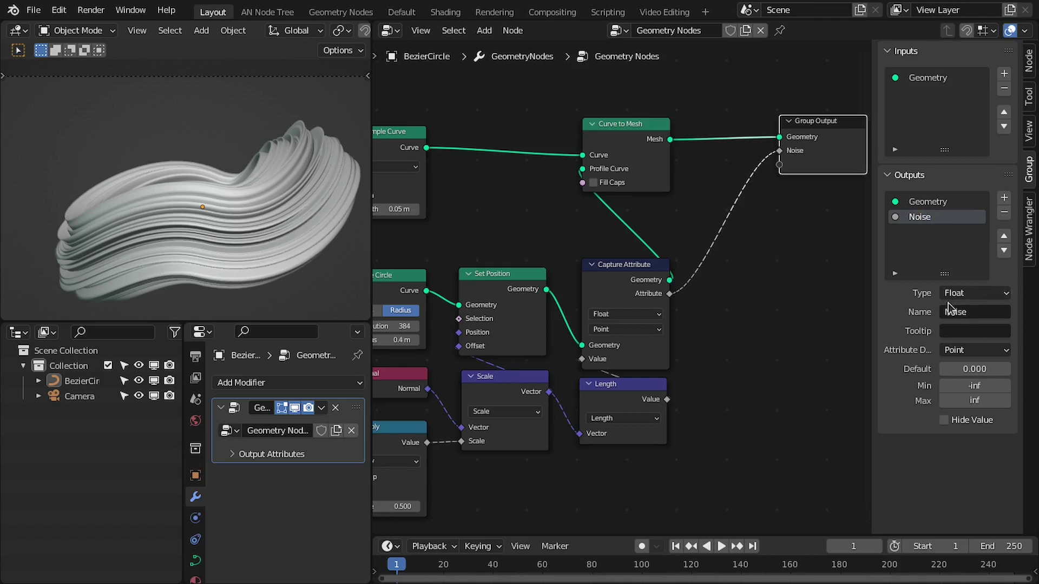
Enter Noise as the attribute name for the modifier's Noise output attribute and hide the node editor sidebar.
click(247, 454)
click(293, 477)
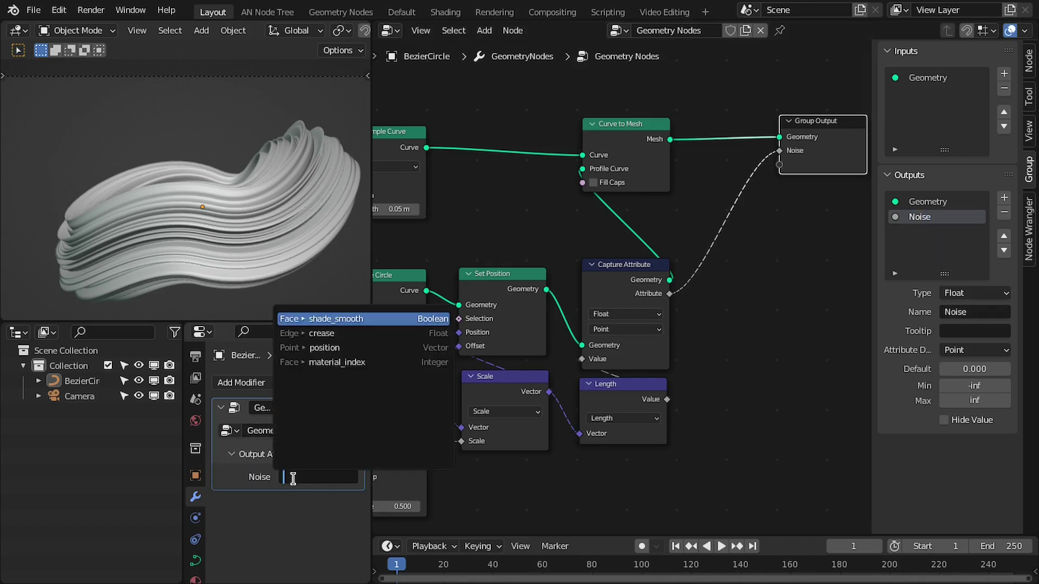
text(Noi)
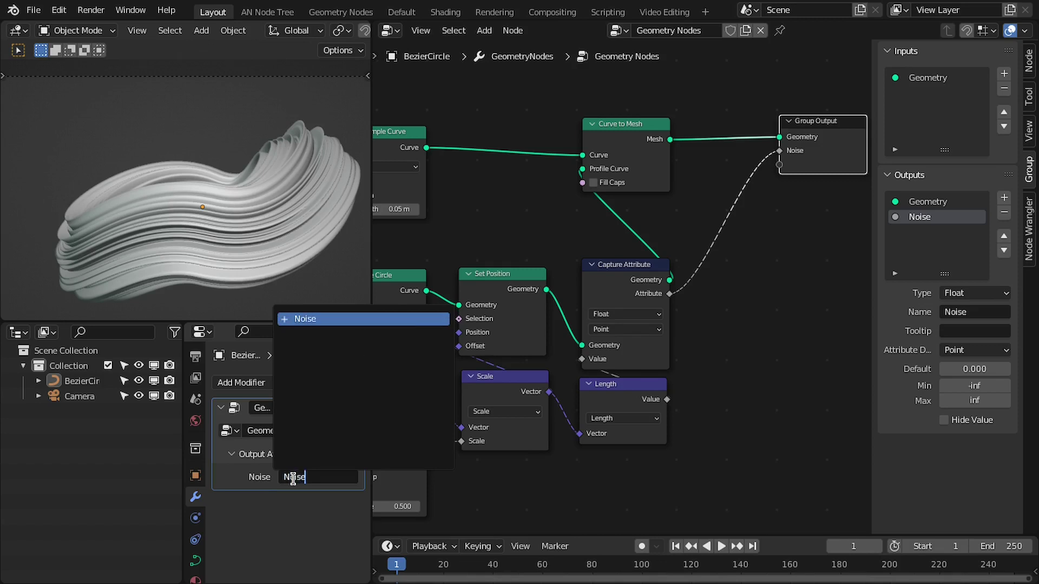
text(se)
key(Return)
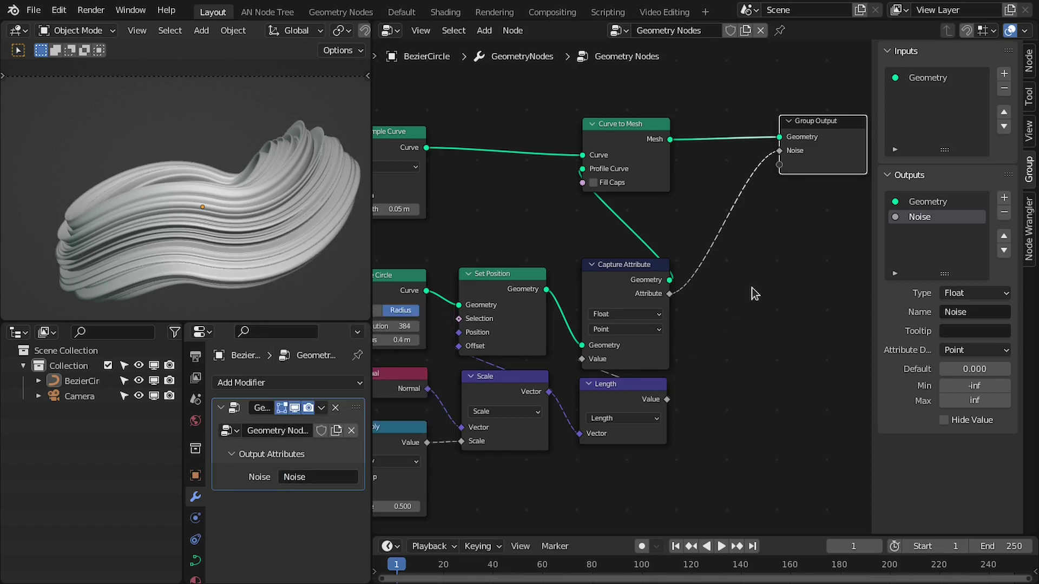
key(n)
drag(871, 158, 915, 161)
key(Home)
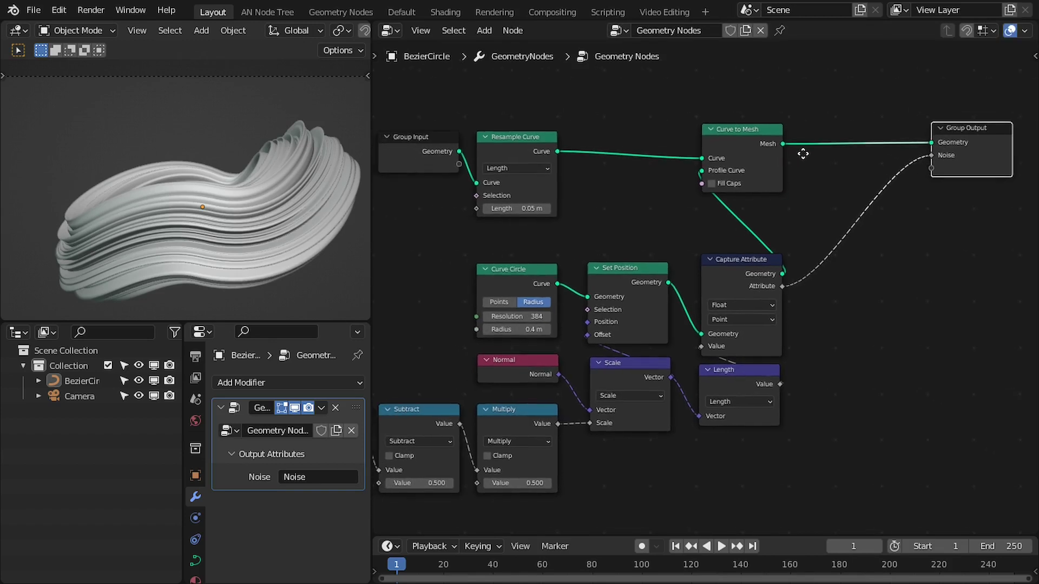
In the Shading workspace, select the tube from the camera view and give it a new material named Twist.
middle_drag(731, 254, 768, 242)
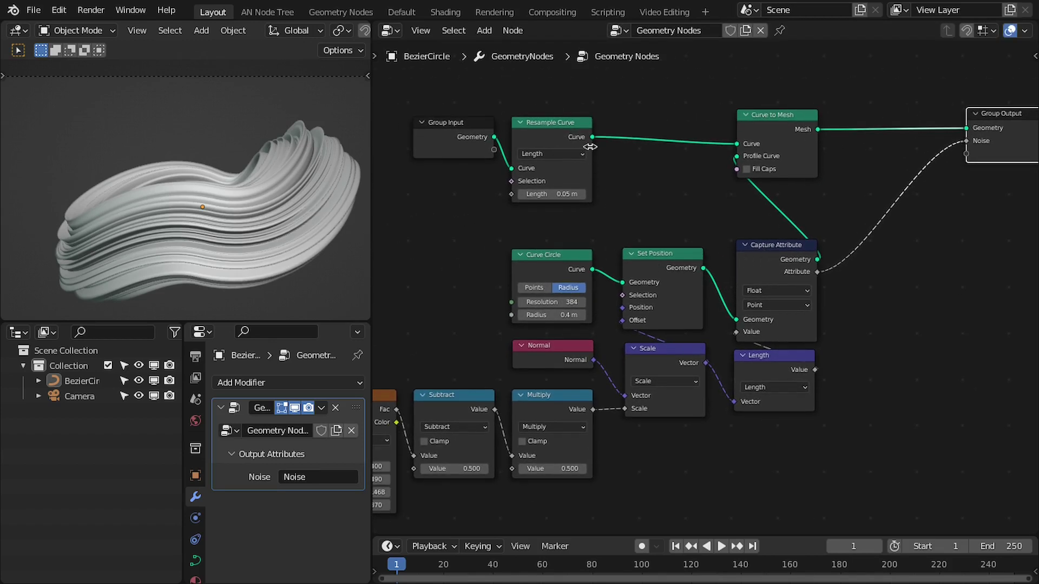
key(KP_0)
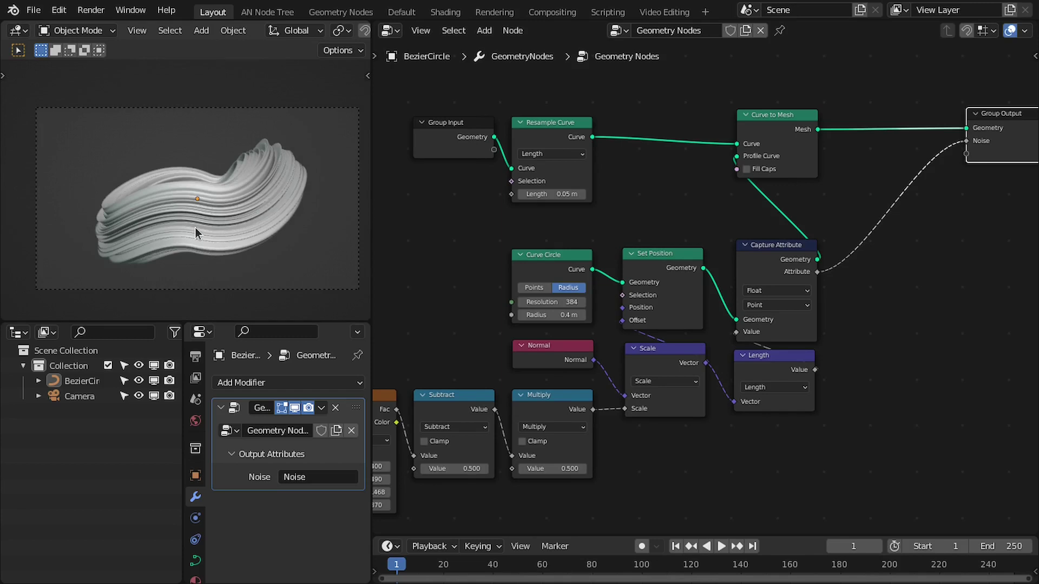
click(445, 12)
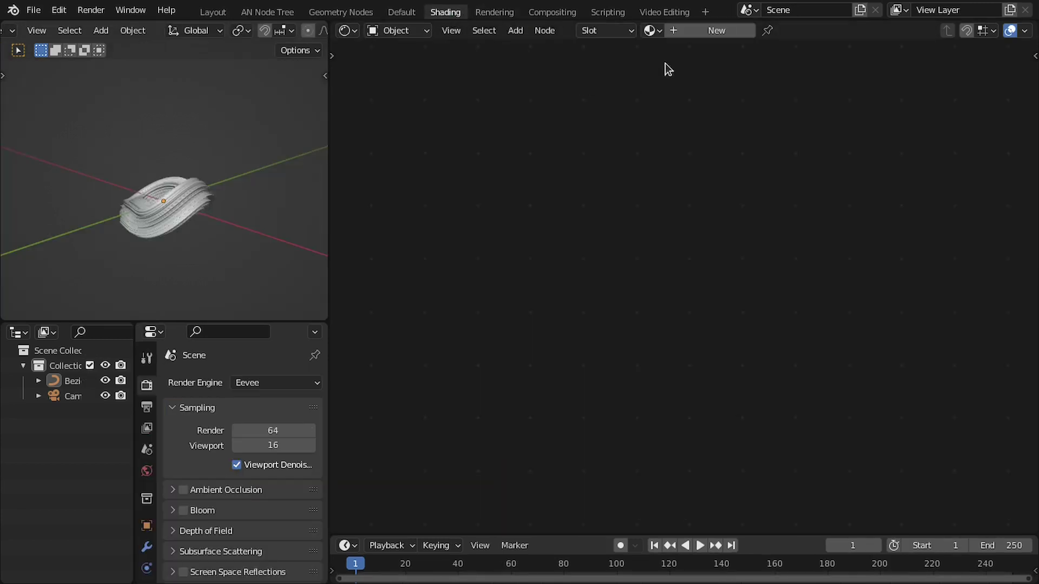
key(KP_0)
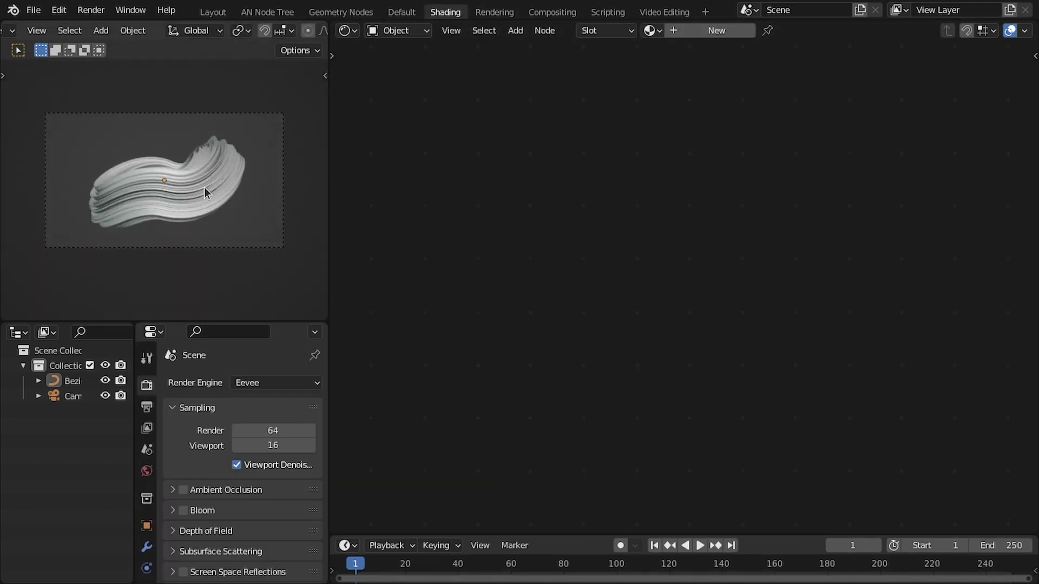
click(204, 184)
click(699, 32)
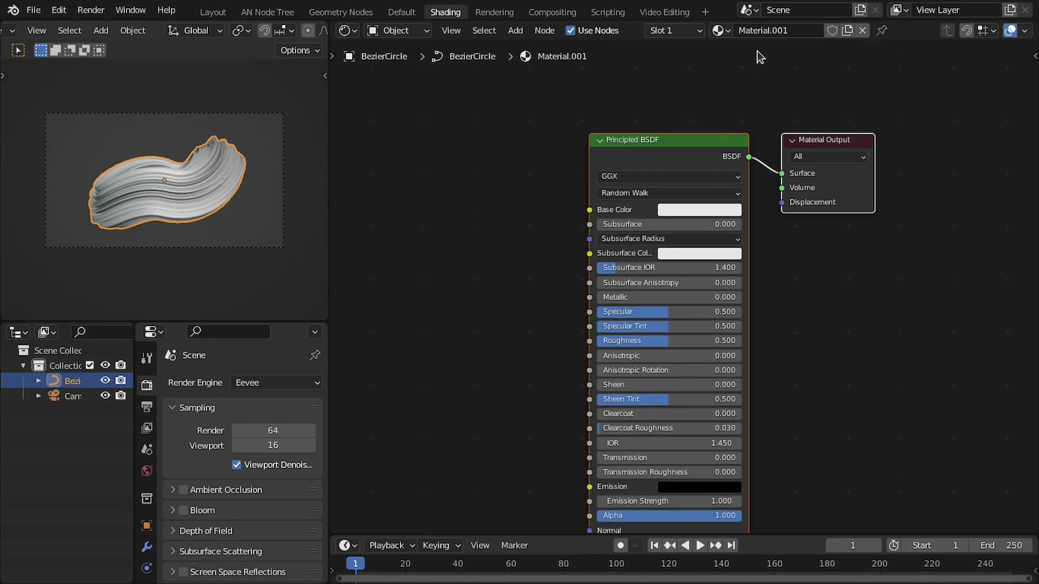
text(Te)
text(ist)
key(Return)
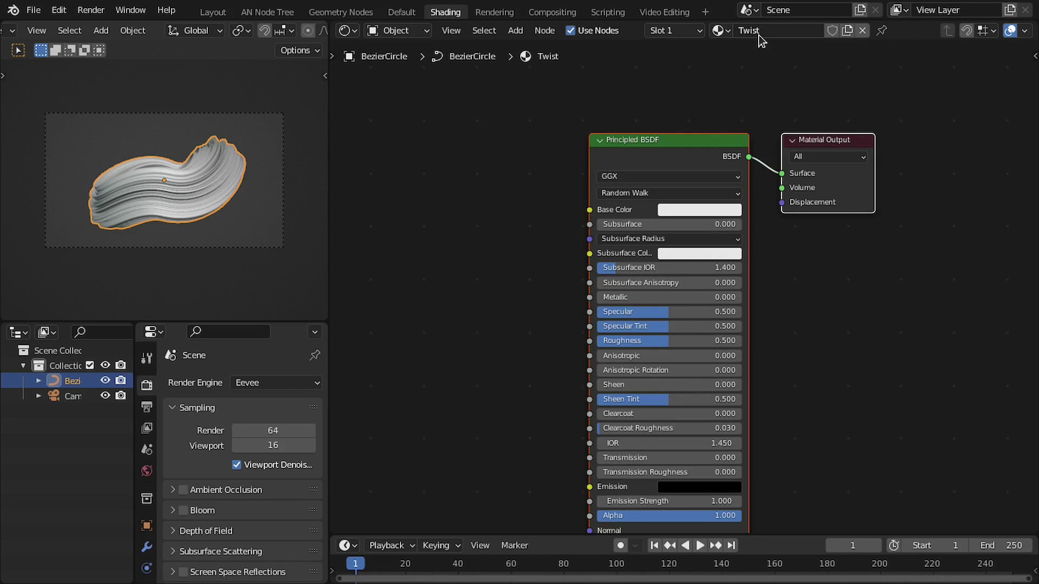
Back in the Layout workspace, insert a Set Material node between Curve to Mesh and Group Output and assign the Twist material.
click(214, 12)
key(shift+a)
click(775, 127)
text(set ma)
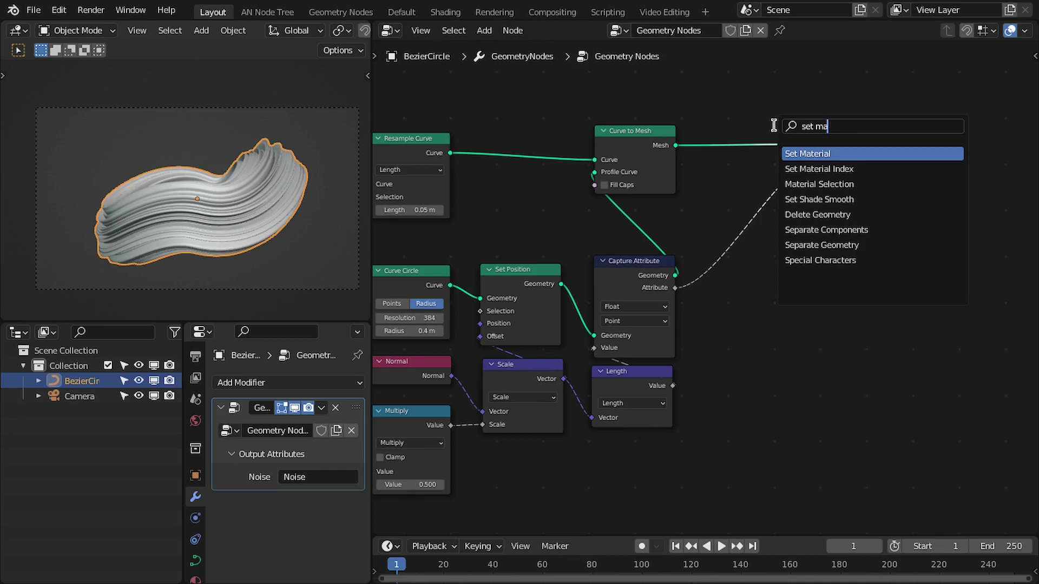
key(Return)
click(770, 177)
click(735, 181)
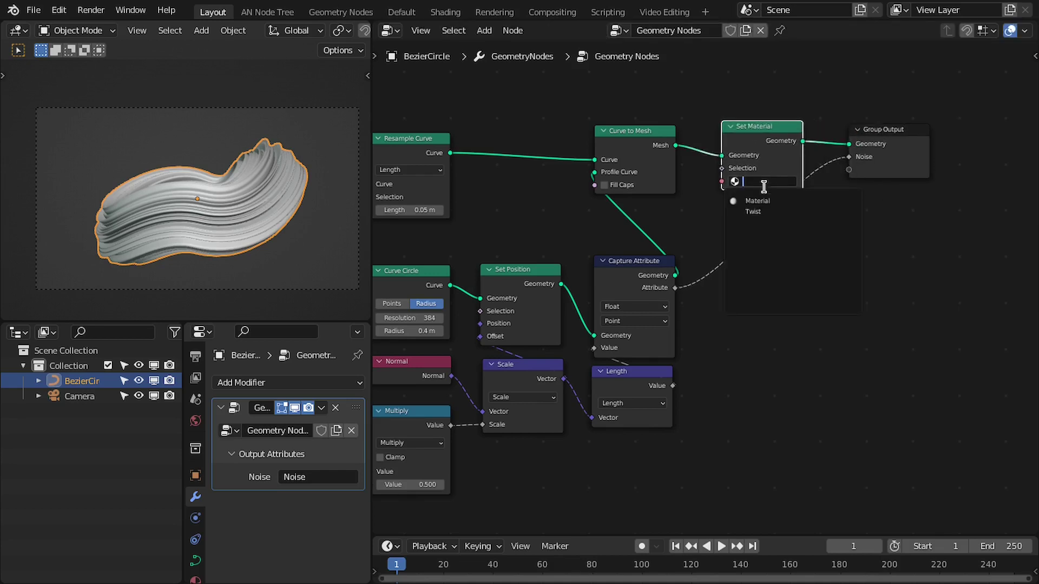
click(754, 209)
click(658, 145)
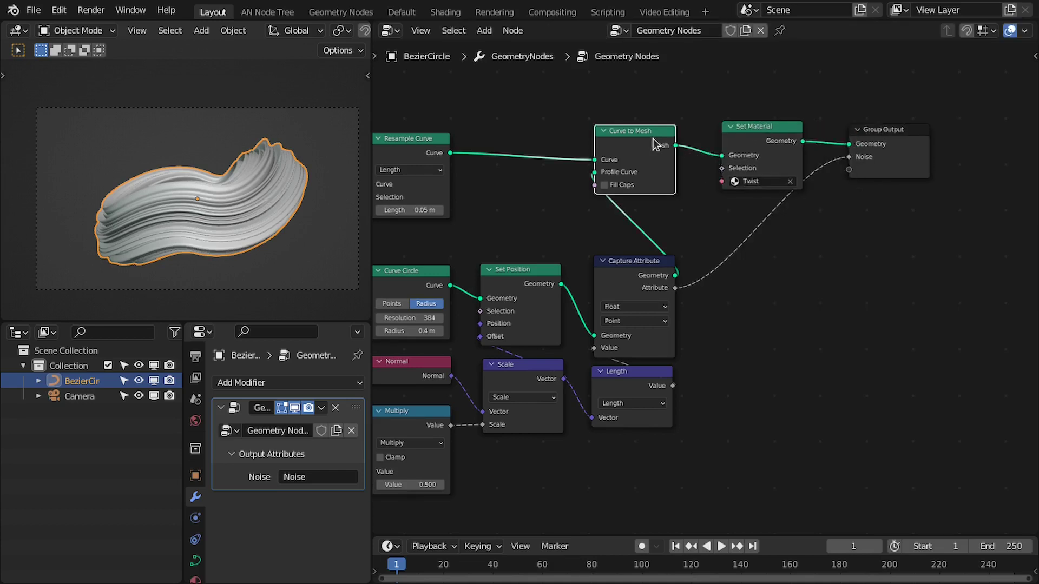
Save the file and switch the Shading workspace's viewport to Rendered shading.
click(445, 12)
key(ctrl+s)
key(z)
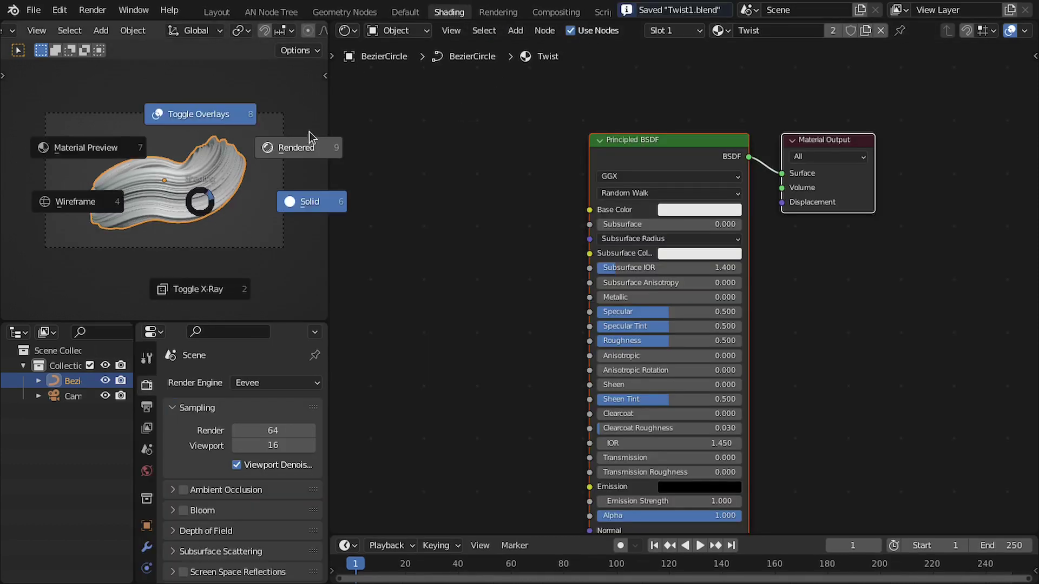
click(313, 201)
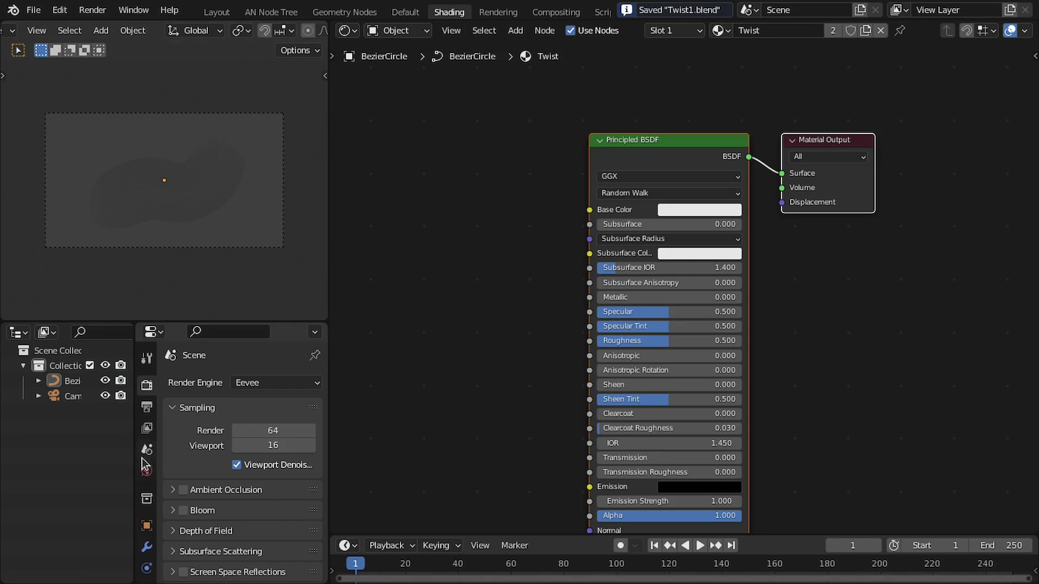
Enable nodes for the world background so the cayley_interior environment image lights the scene.
click(146, 470)
click(249, 430)
scroll(530, 181, up, 2)
Add an Attribute node to the Twist material and set its Name to Noise.
middle_drag(530, 182, 601, 170)
scroll(168, 206, up, 3)
scroll(741, 124, down, 1)
key(shift+a)
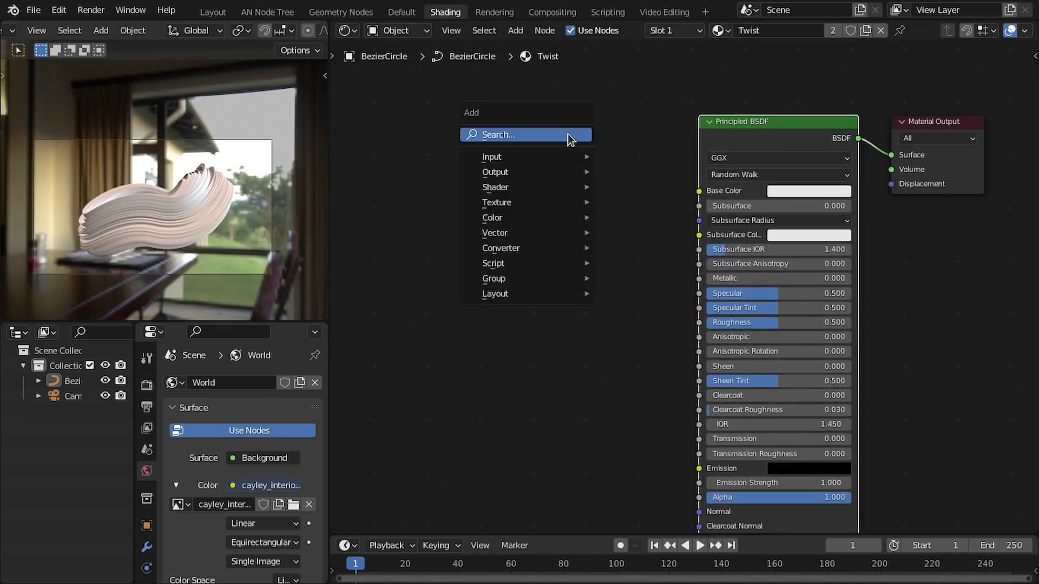
click(566, 133)
text(att)
key(Return)
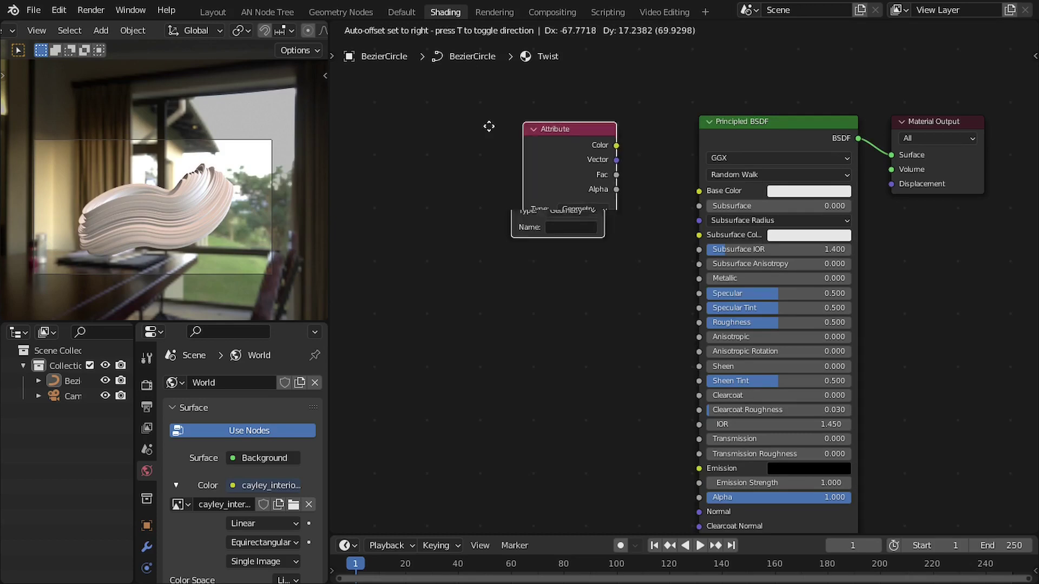
click(394, 122)
click(460, 223)
text(Noise)
key(Return)
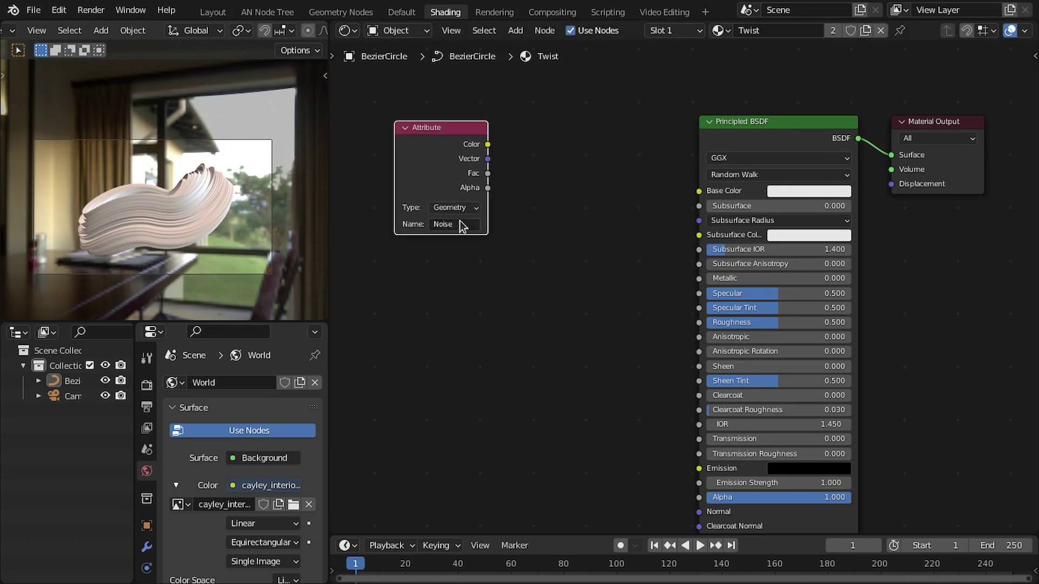
Preview the Attribute node's Color output on the tube through a Viewer and examine the shading up close.
ctrl+shift+click(459, 158)
drag(460, 158, 398, 160)
scroll(147, 224, up, 4)
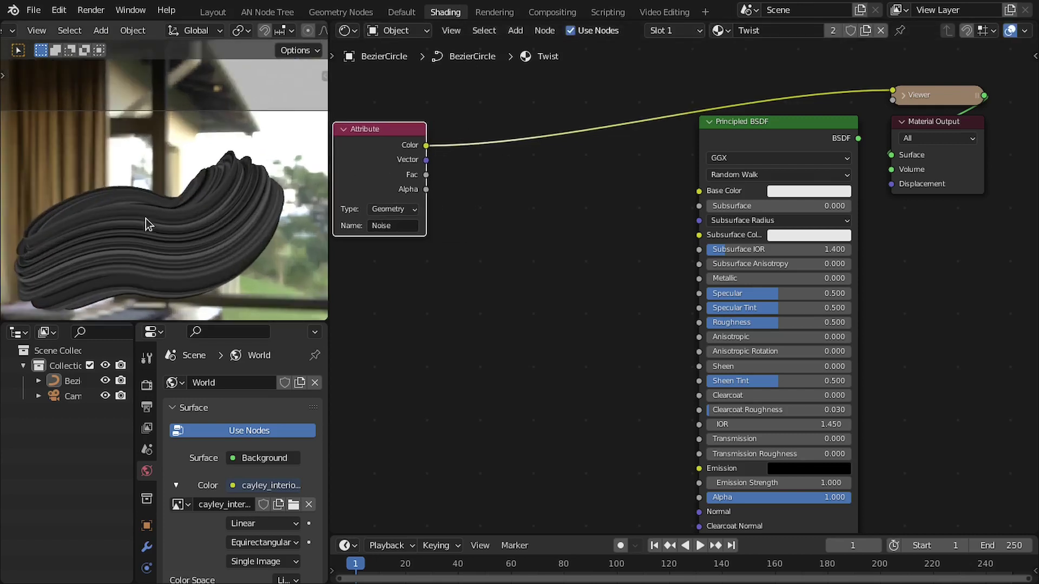
scroll(147, 224, up, 3)
Insert a ColorRamp node after the Attribute node's Color output and move its white stop to about 0.136.
middle_drag(659, 161, 749, 168)
drag(822, 141, 833, 142)
key(shift+a)
click(651, 121)
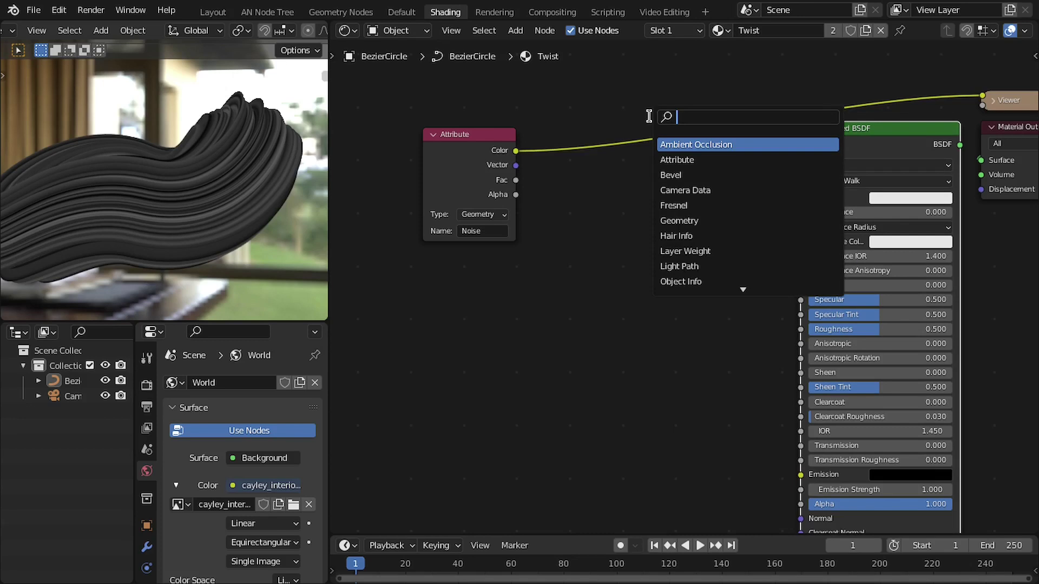
text(color)
key(Return)
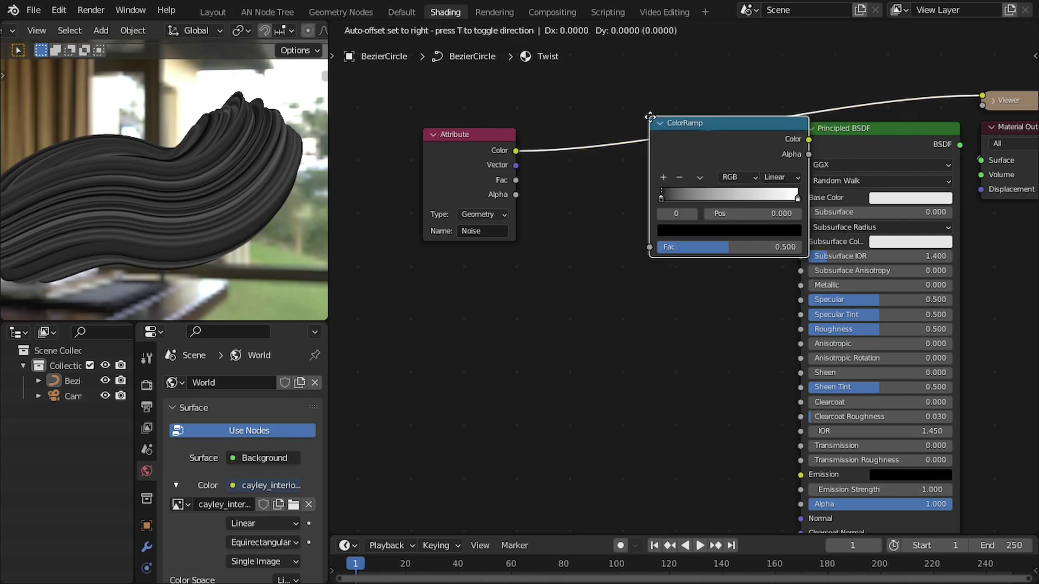
click(425, 194)
drag(426, 195, 407, 190)
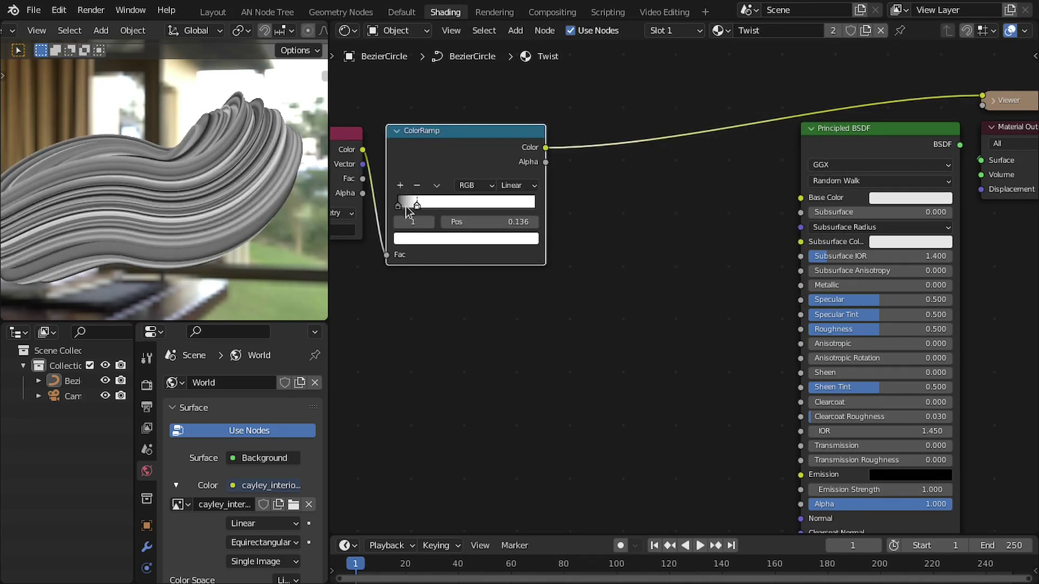
Color the ColorRamp's black stop yellow (H 0.115, S 0.863, V 1.000) and its white stop at 0.136 a saturated blue.
click(400, 203)
click(419, 238)
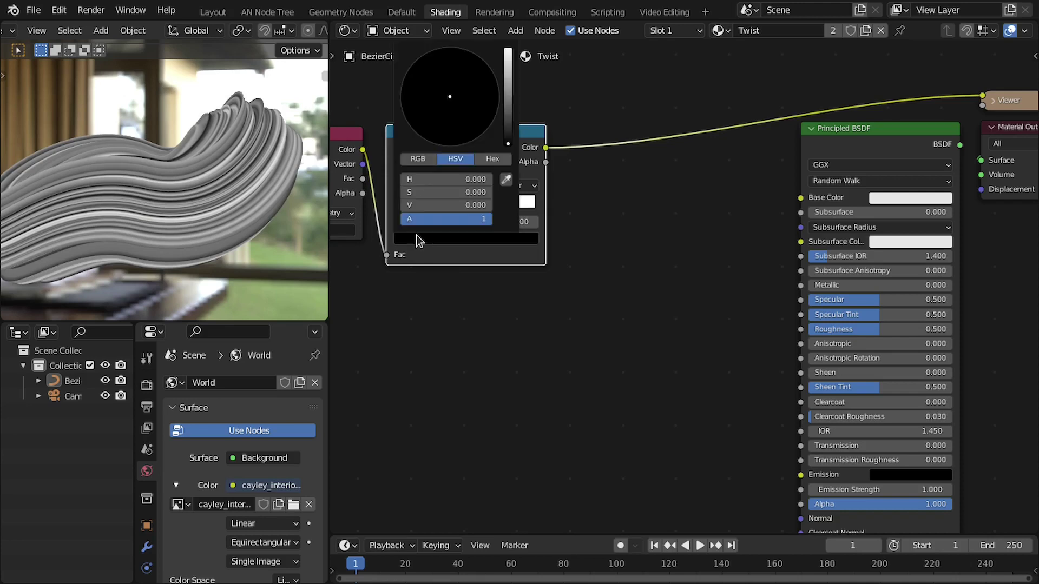
drag(513, 132, 508, 51)
drag(479, 88, 430, 116)
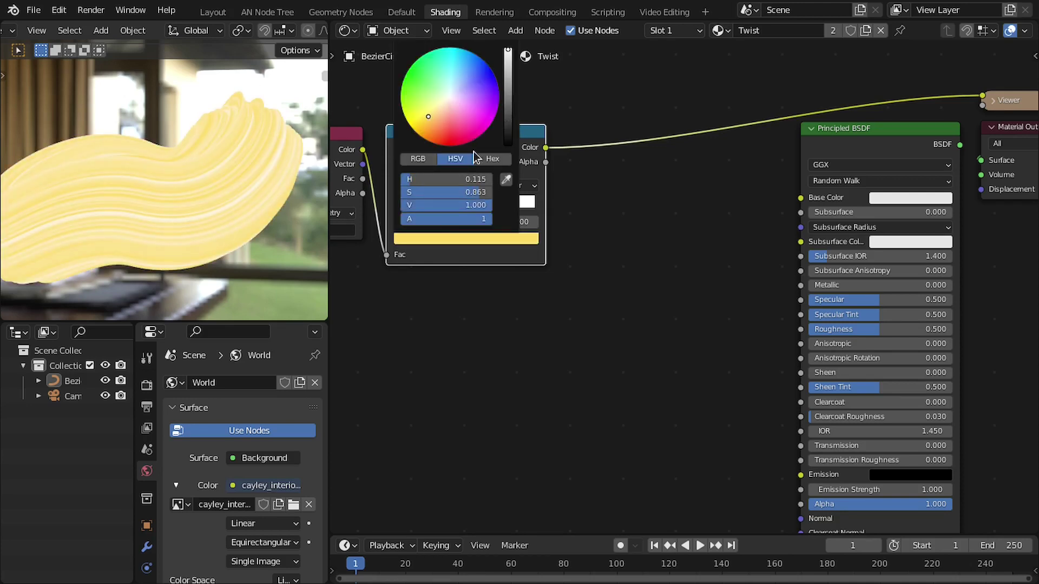
click(408, 204)
click(444, 242)
drag(457, 136, 481, 66)
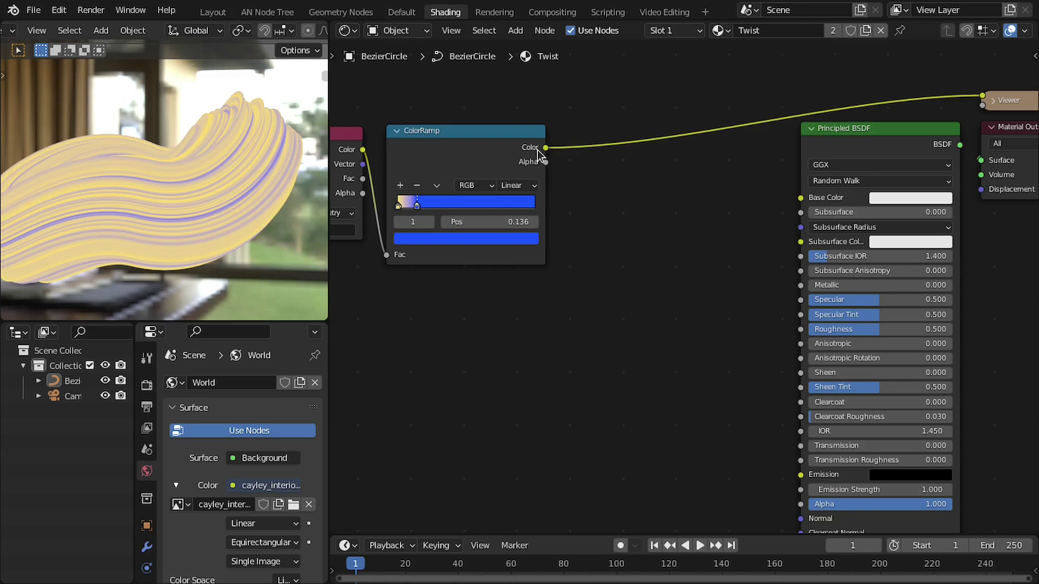
Connect the ColorRamp's Color output to the Principled BSDF's Base Color and route the Principled BSDF to the Material Output instead of the Viewer.
key(g)
click(577, 153)
drag(543, 149, 800, 198)
middle_drag(852, 142, 735, 118)
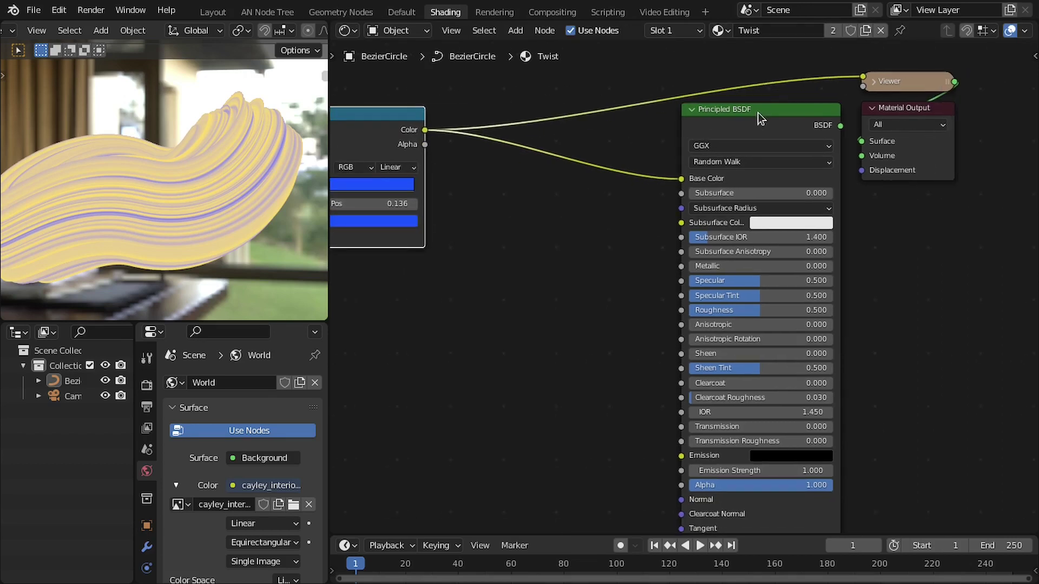
ctrl+shift+click(774, 114)
middle_drag(883, 188, 925, 161)
scroll(930, 161, down, 2)
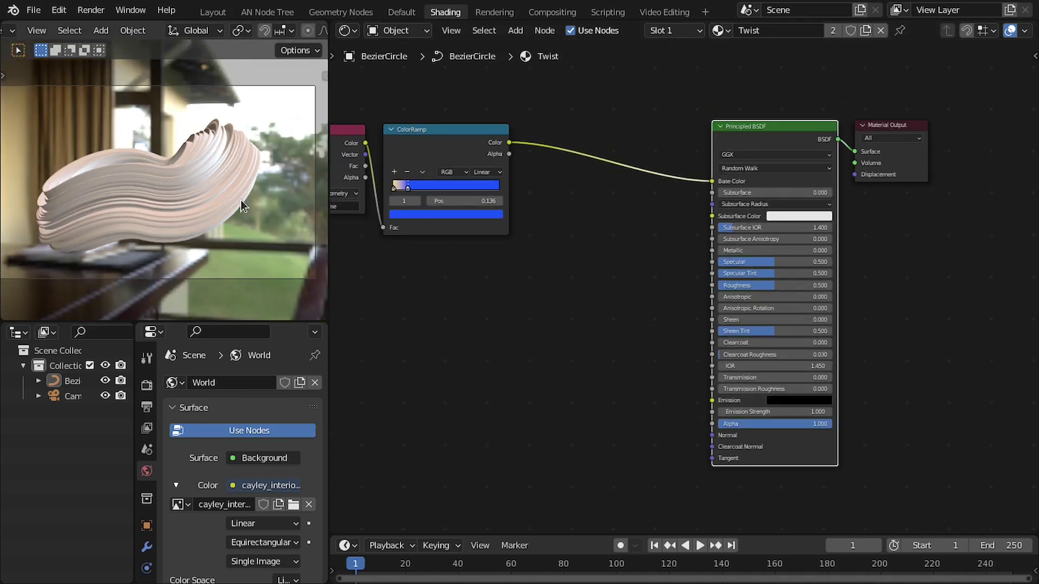
Set the Principled BSDF's Metallic to 1.000 and lower its Roughness to about 0.291.
scroll(498, 232, up, 3)
scroll(511, 232, down, 1)
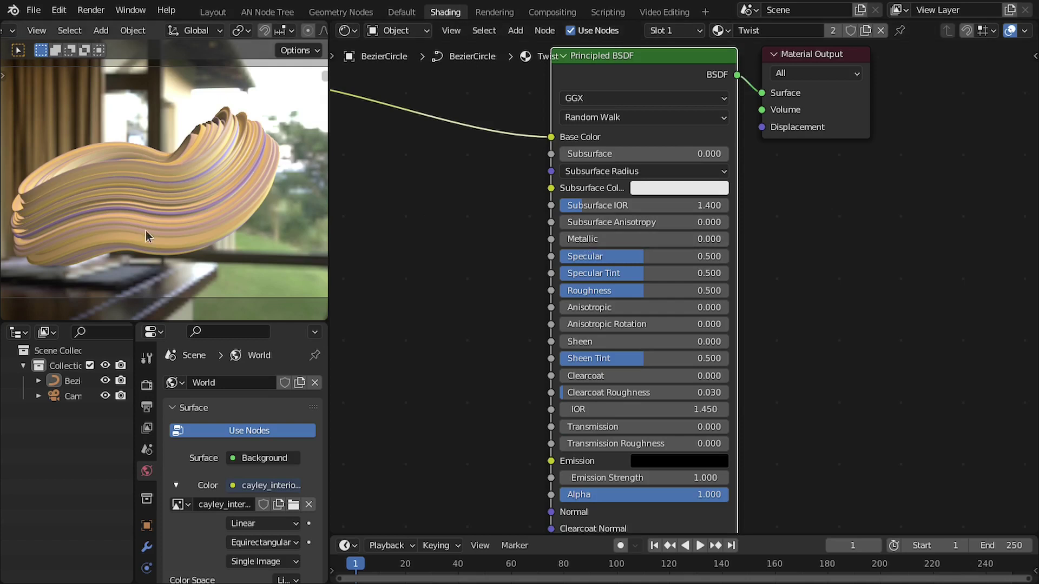
drag(577, 239, 725, 239)
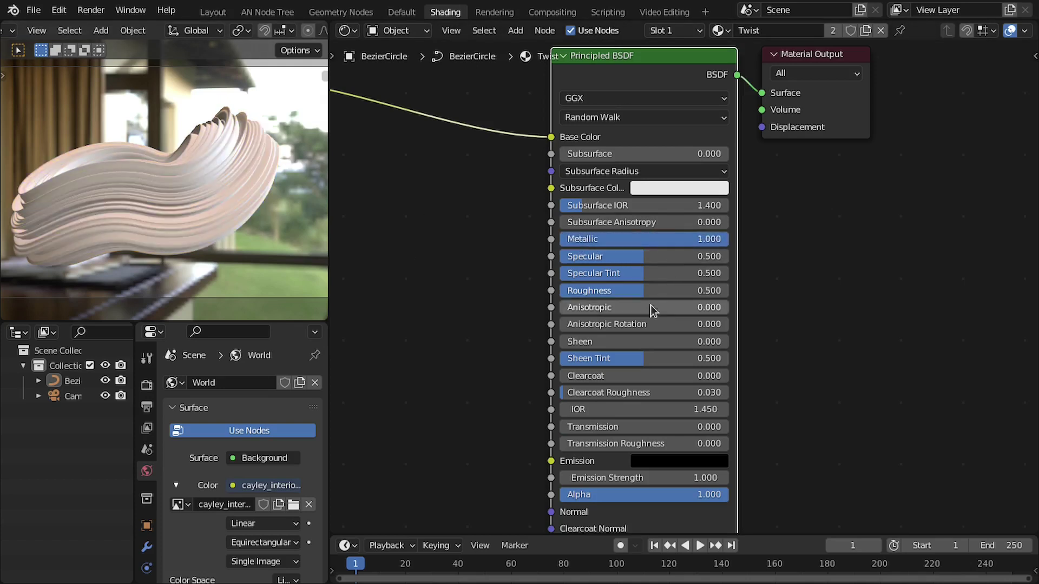
drag(655, 291, 613, 294)
click(617, 294)
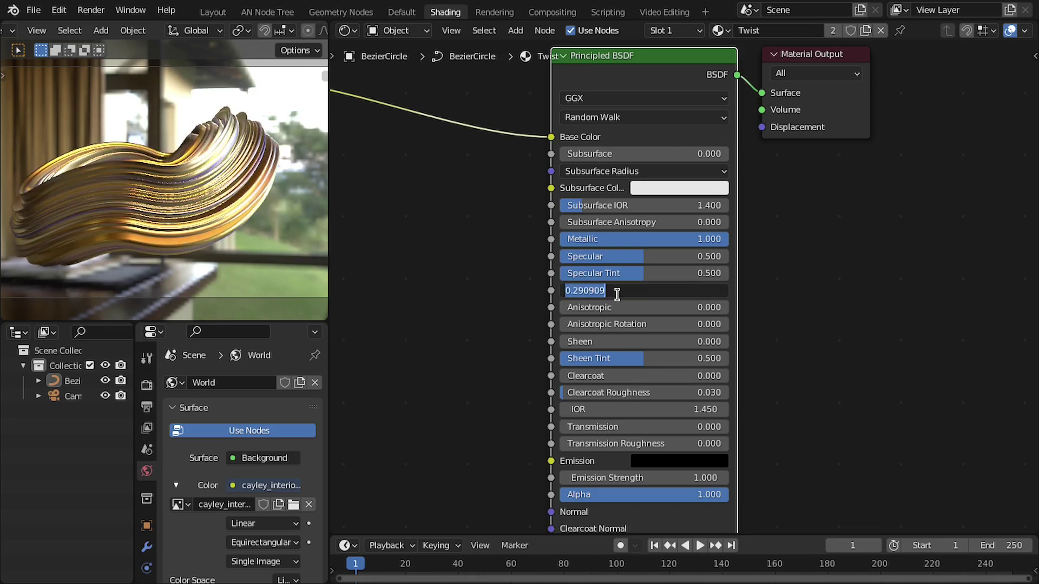